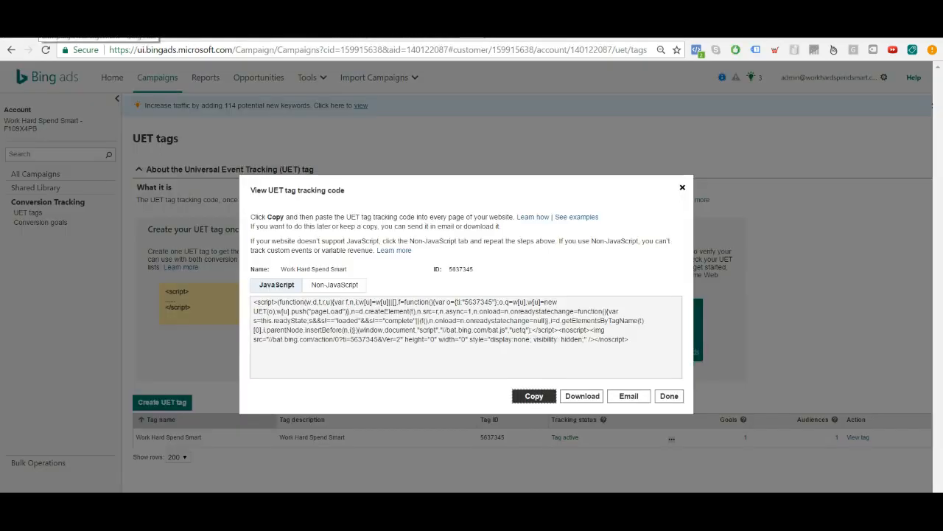
Close the tracking code view and open the UET tags page from the Conversion Tracking section of the campaigns.
click(682, 187)
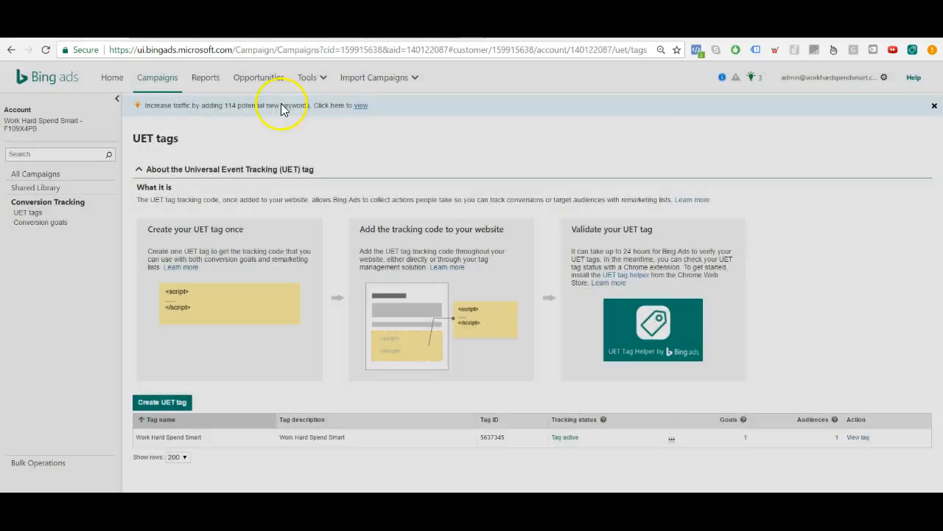
click(164, 77)
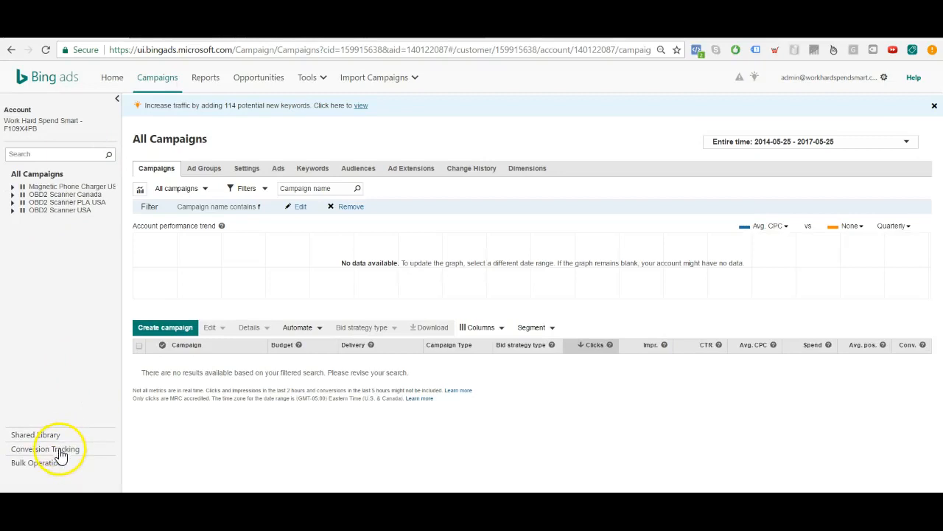
click(61, 448)
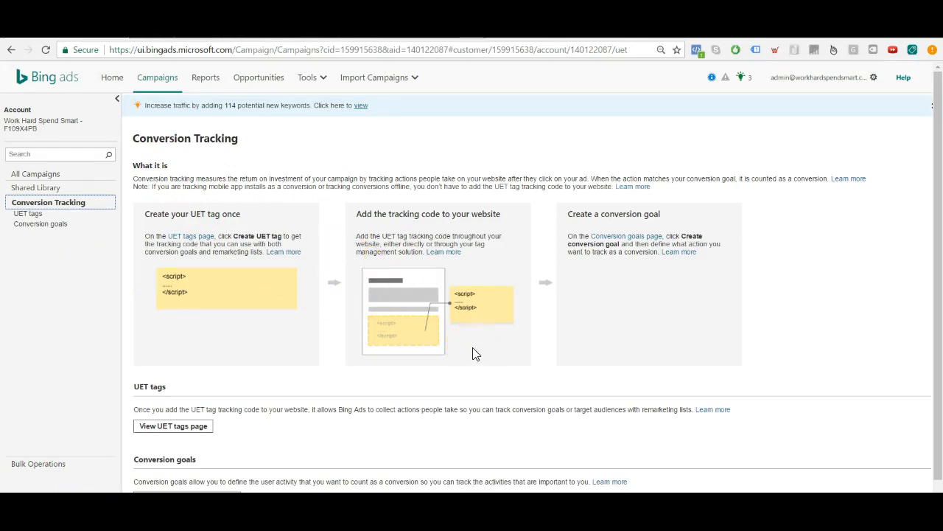
click(167, 434)
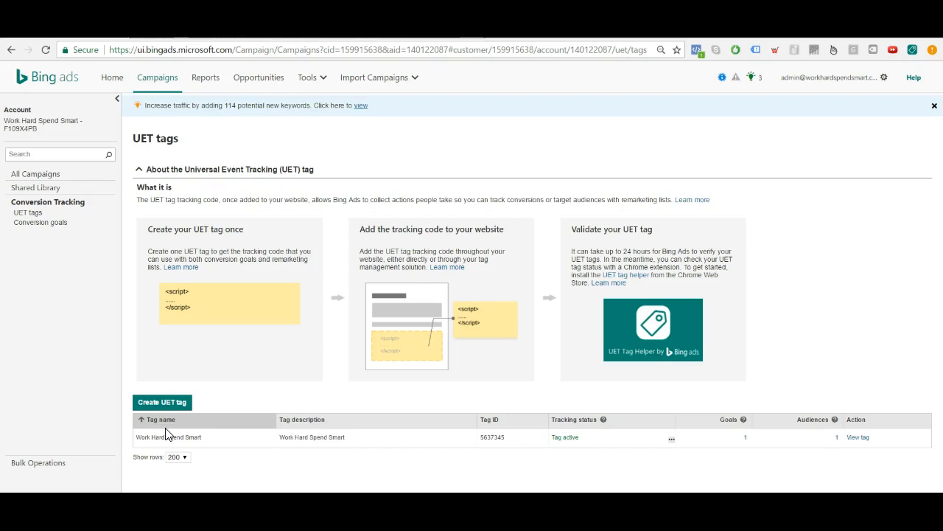
click(169, 404)
click(379, 337)
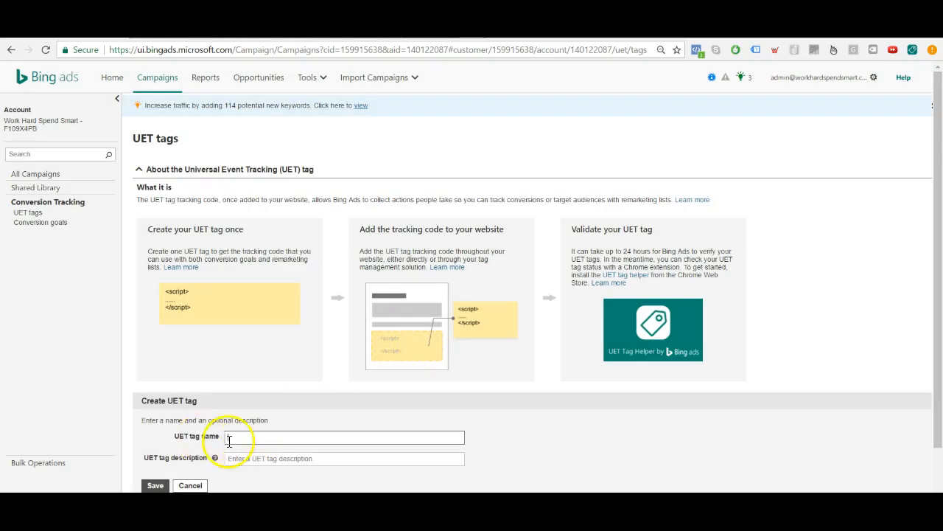
click(190, 485)
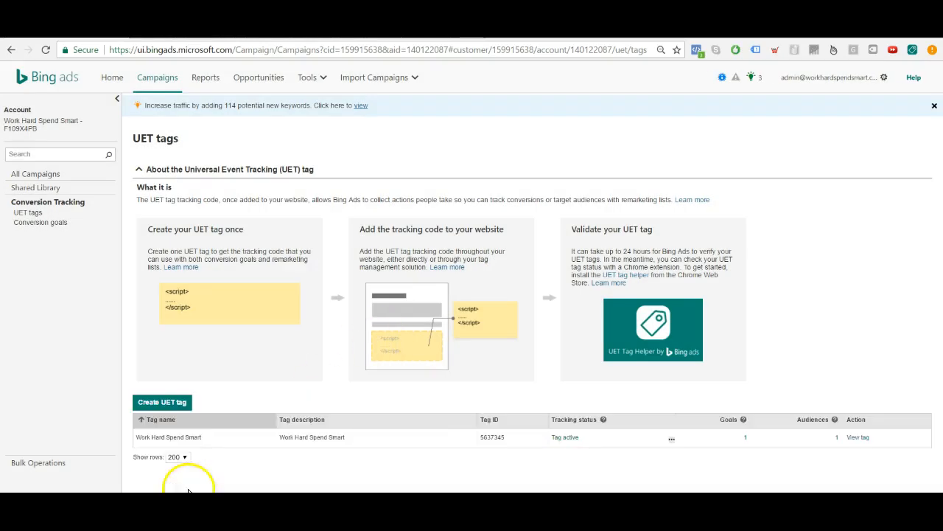
Copy the JavaScript tracking code of the Work Hard Spend Smart UET tag to the clipboard.
click(856, 439)
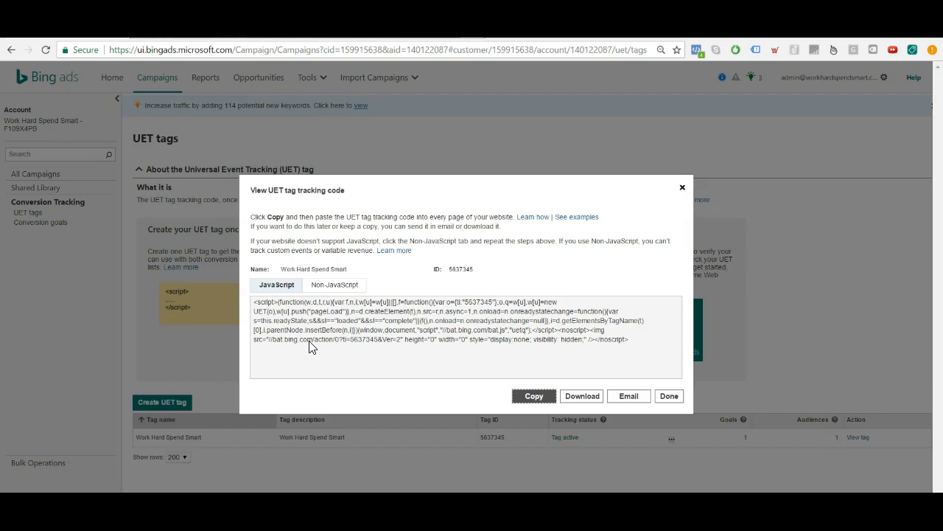
click(350, 355)
click(525, 396)
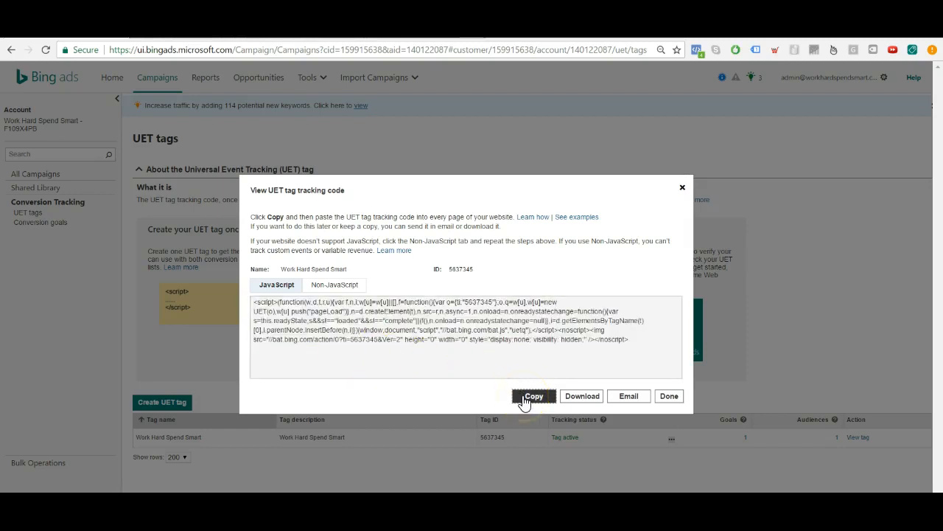
right_click(399, 113)
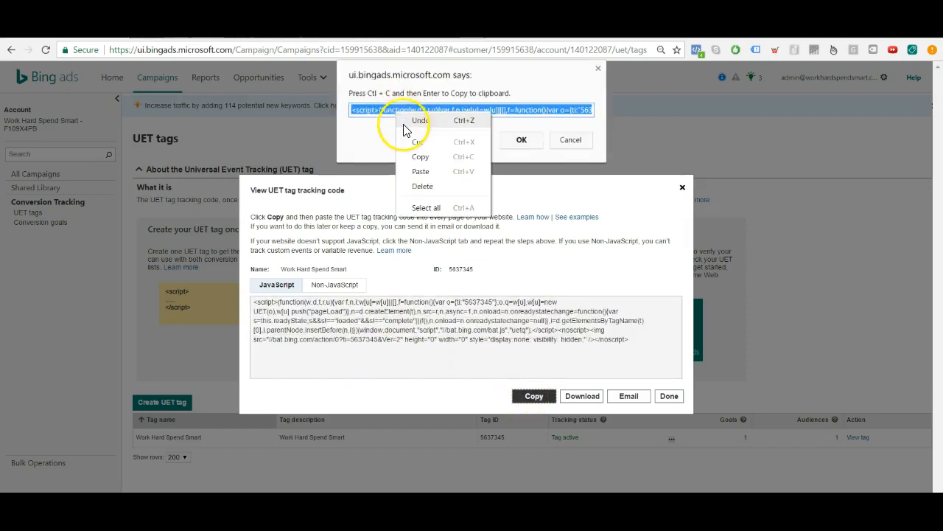
click(407, 141)
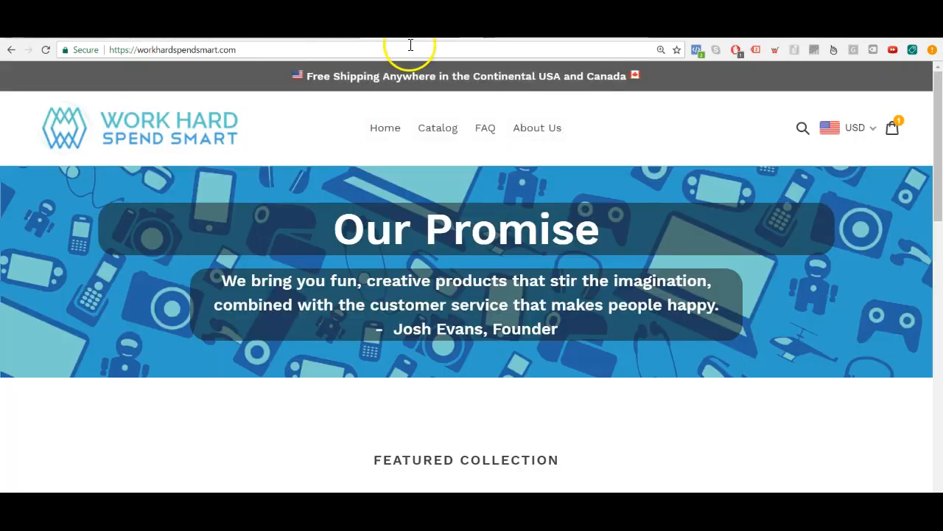
Switch to the store's browser page and open the Shopify admin at work-hard-spend-smart.myshopify.com/admin.
click(413, 46)
text(/)
key(BackSpace)
text(w)
key(BackSpace)
key(BackSpace)
text(w)
key(Down)
key(Down)
key(Return)
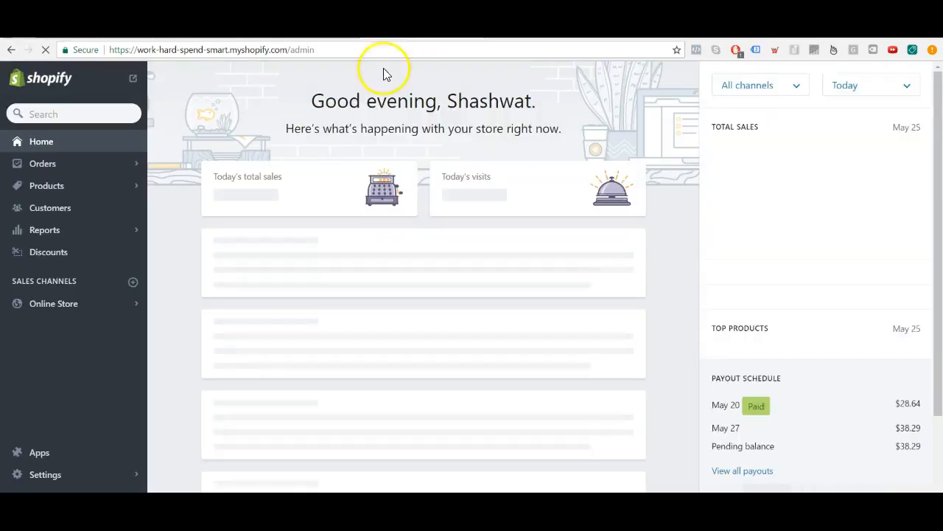
Open the theme.liquid layout file of the Debut theme for HTML/CSS editing.
click(110, 308)
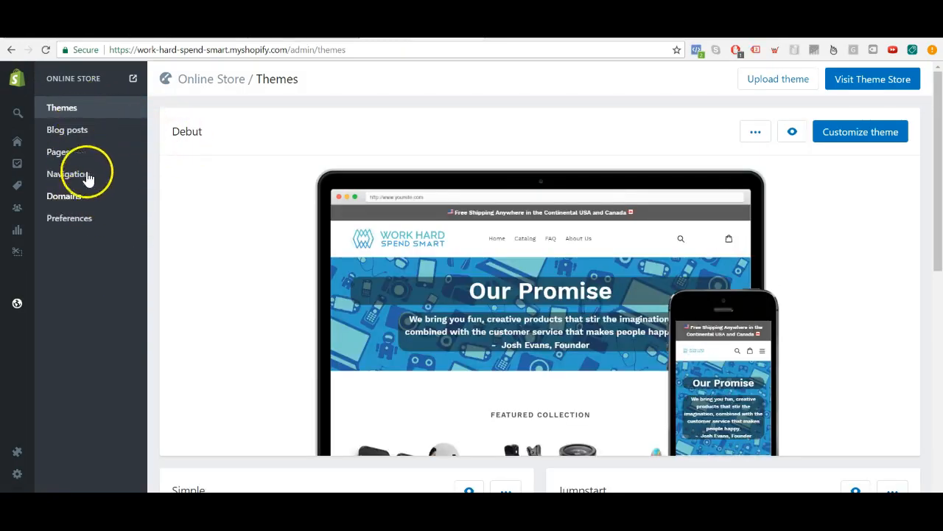
click(754, 140)
click(727, 187)
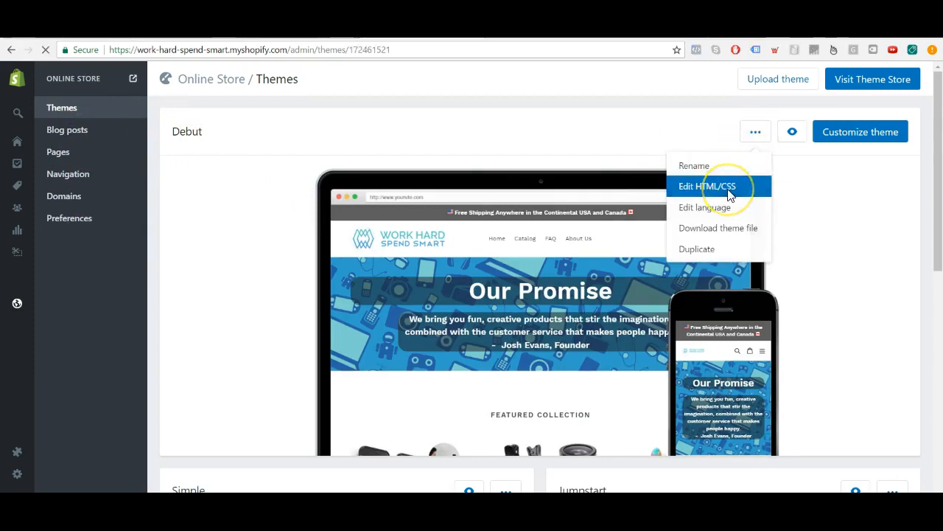
click(241, 243)
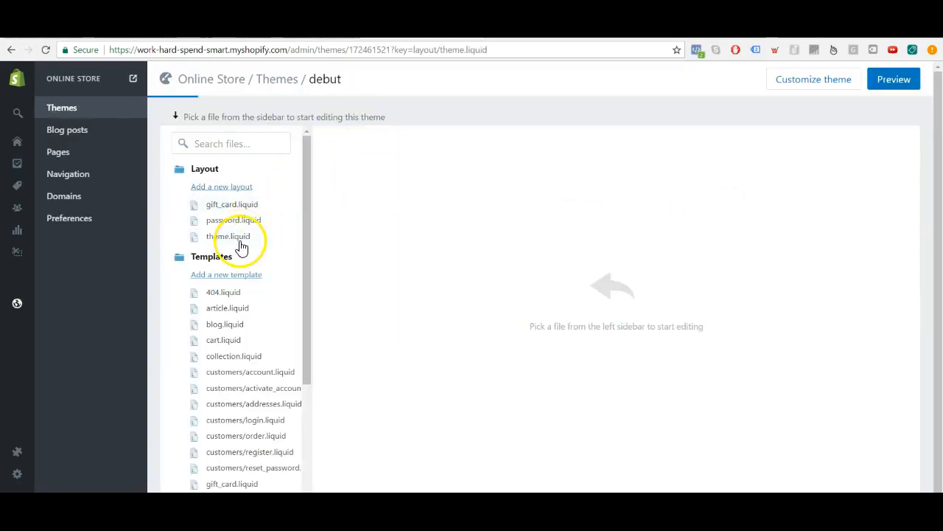
Locate the closing body tag at the end of theme.liquid and place the cursor on the blank line above it.
scroll(920, 344, down, 11)
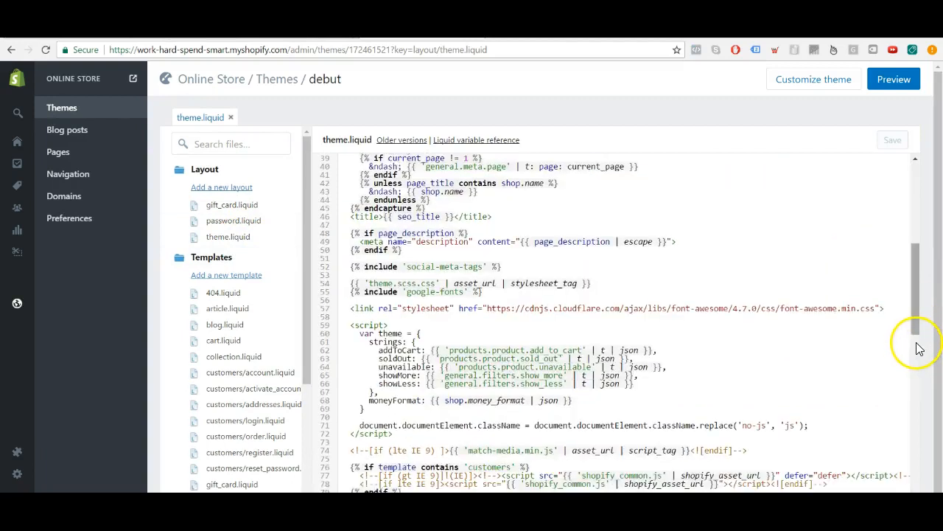
drag(913, 413, 909, 444)
click(352, 435)
triple_click(353, 435)
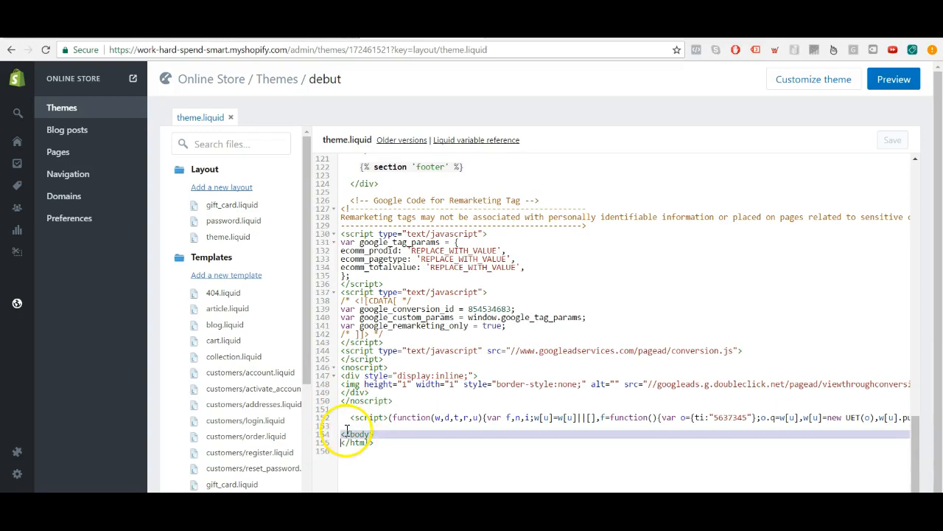
click(346, 428)
mouse_move(917, 468)
mouse_down()
mouse_move(895, 205)
mouse_move(917, 482)
mouse_up()
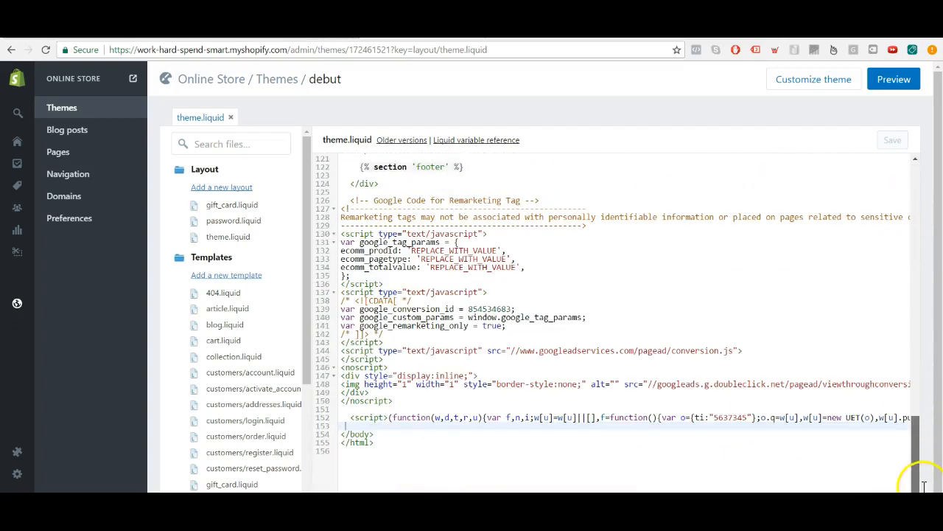
Examine the full UET script line above the closing body tag in theme.liquid.
triple_click(390, 417)
drag(427, 415, 771, 421)
scroll(771, 422, down, 1)
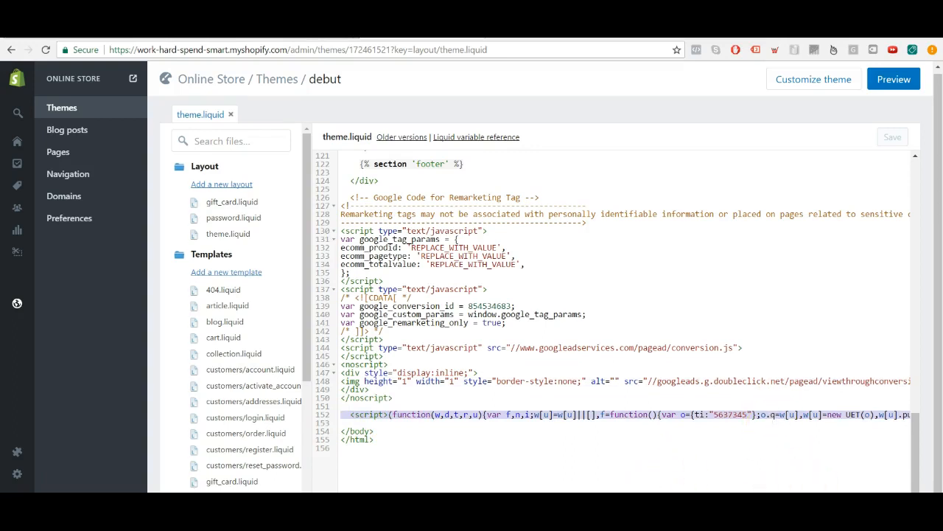
scroll(638, 452, right, 10)
scroll(611, 462, left, 10)
click(512, 389)
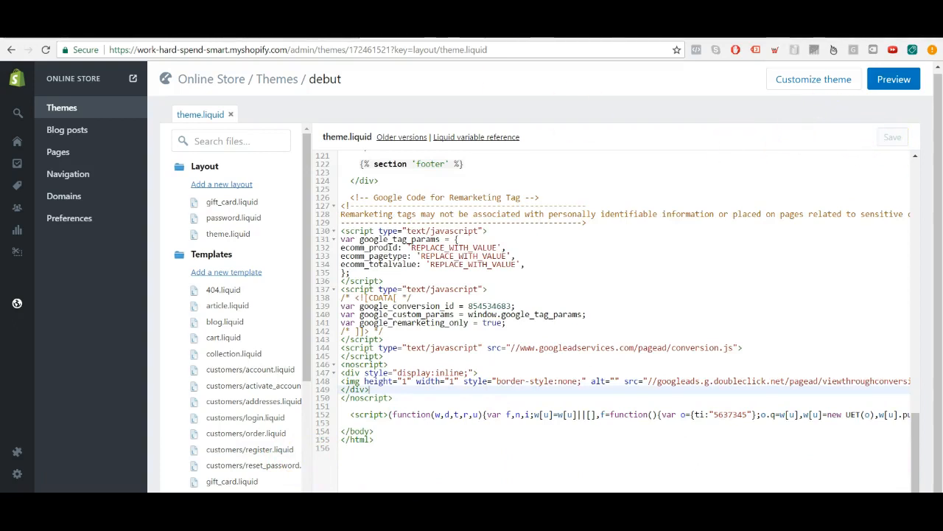
View the Chrome Web Store page of the UET Tag Helper (by Bing Ads) extension and highlight its name.
click(424, 35)
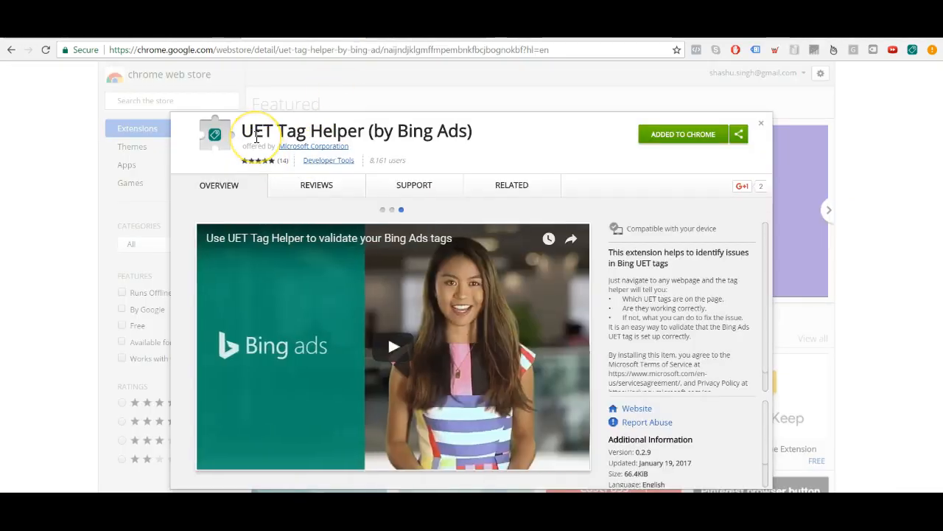
triple_click(256, 135)
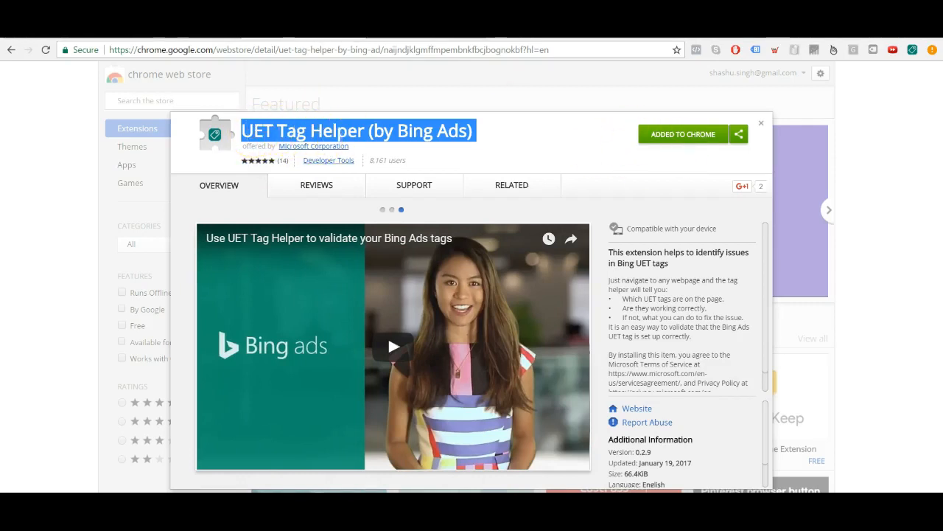
Open the storefront at workhardspendsmart.com in the other browser page.
click(302, 34)
click(371, 49)
text(workhardspendsmart.com)
key(Return)
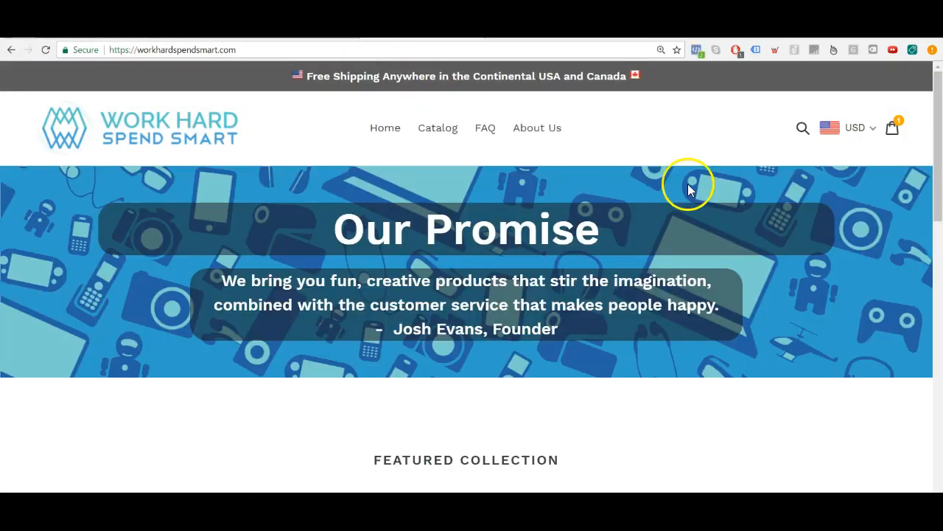
Turn on the UET Tag Helper extension and check the UET tag on the reloaded store home page.
click(912, 50)
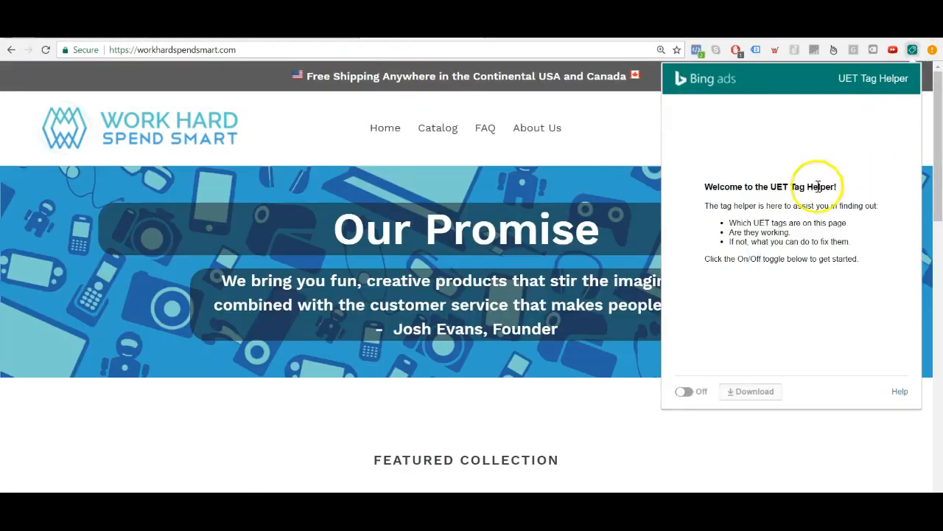
click(690, 393)
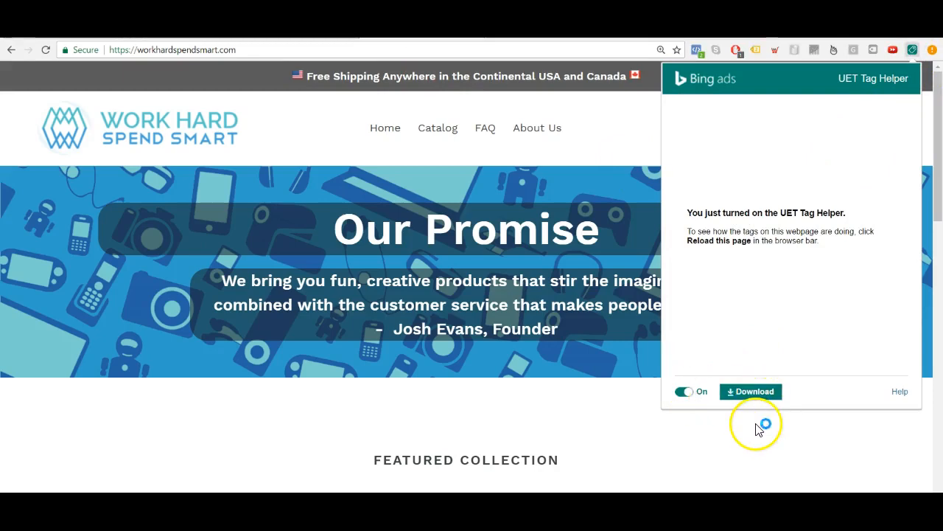
click(757, 423)
click(45, 50)
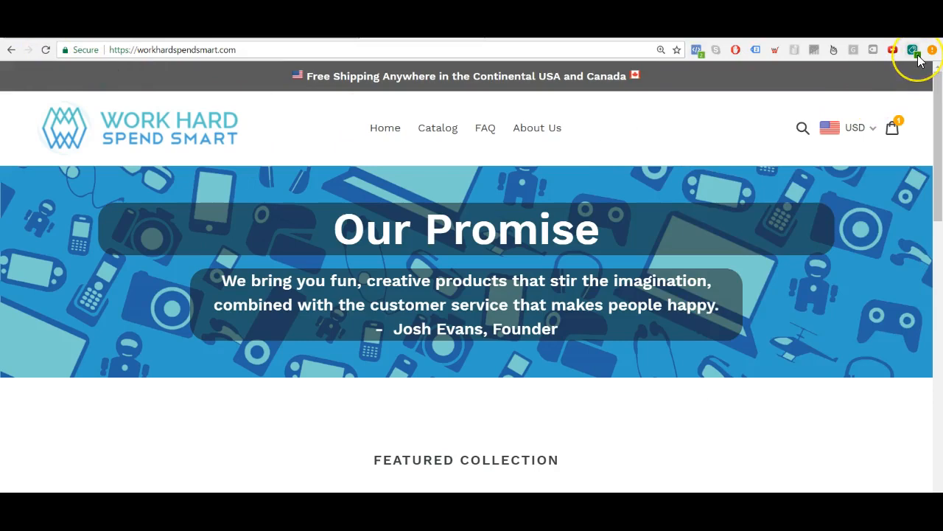
click(914, 51)
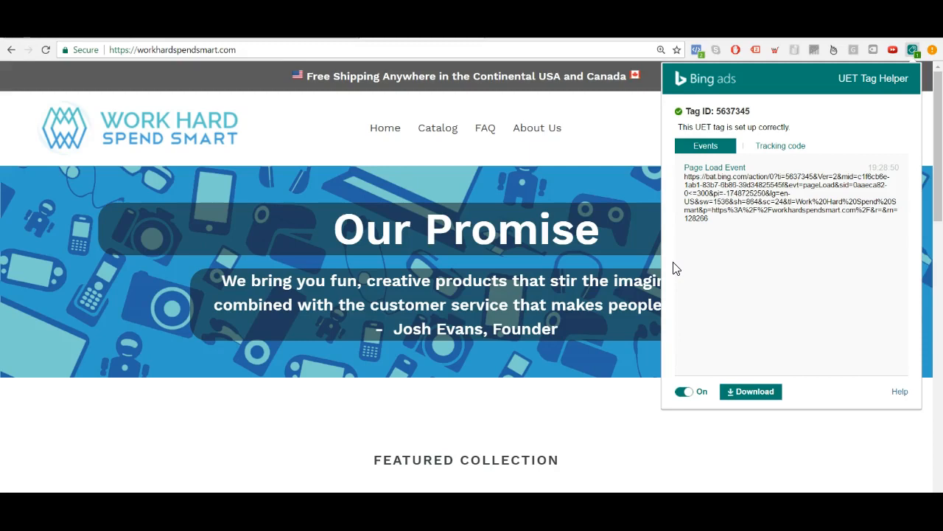
click(417, 221)
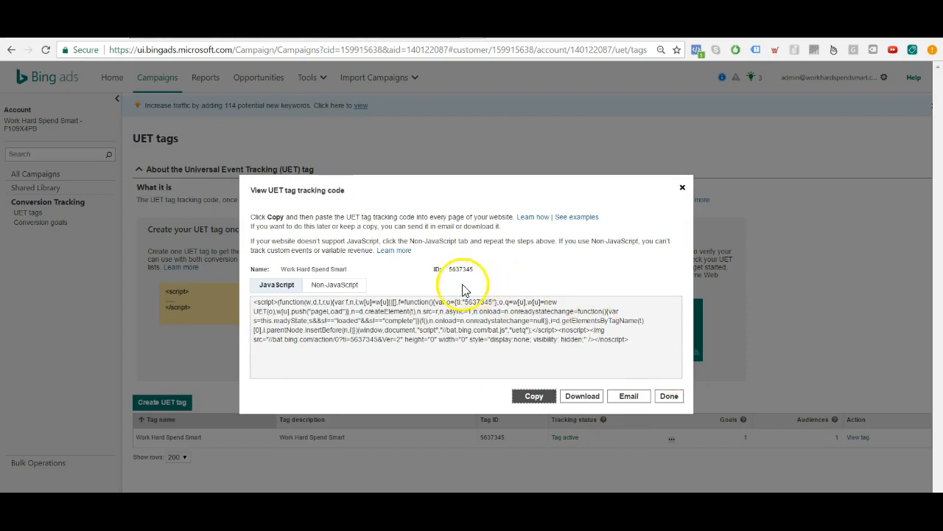
Copy the UET tag's JavaScript tracking code again from its tracking code view in Bing Ads.
click(537, 402)
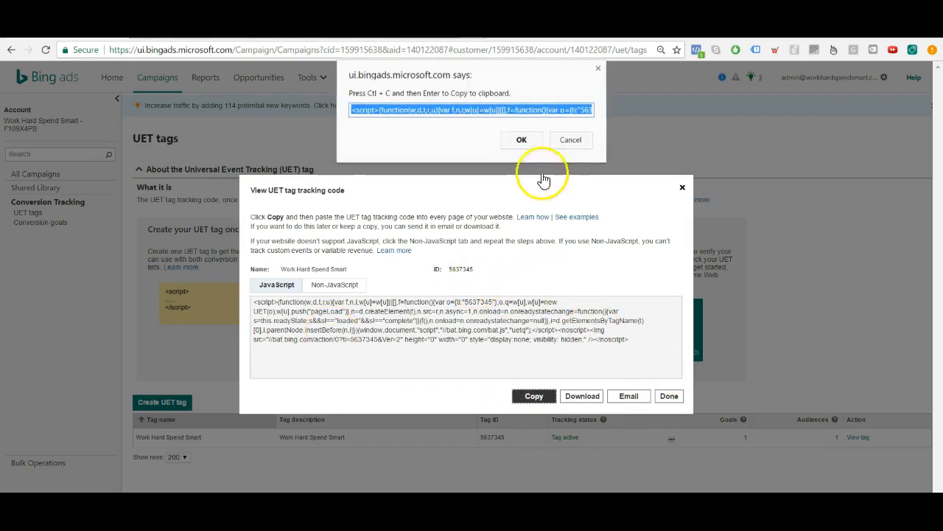
right_click(506, 110)
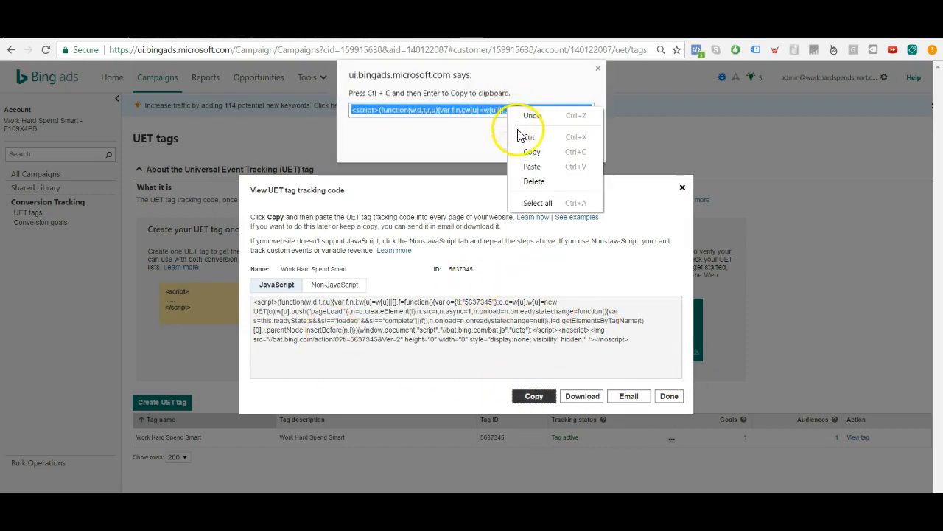
click(523, 133)
Open the Shopify Checkout settings and go to the Additional scripts section.
click(254, 31)
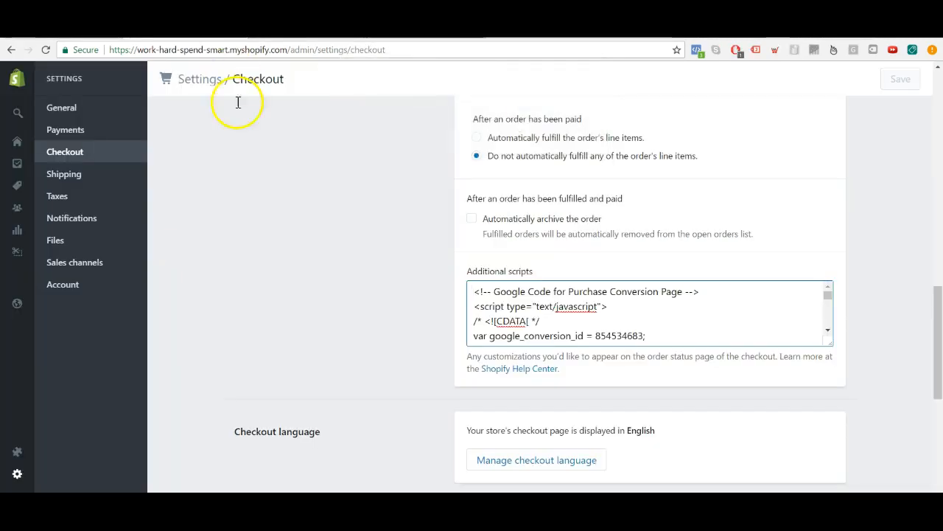
click(14, 483)
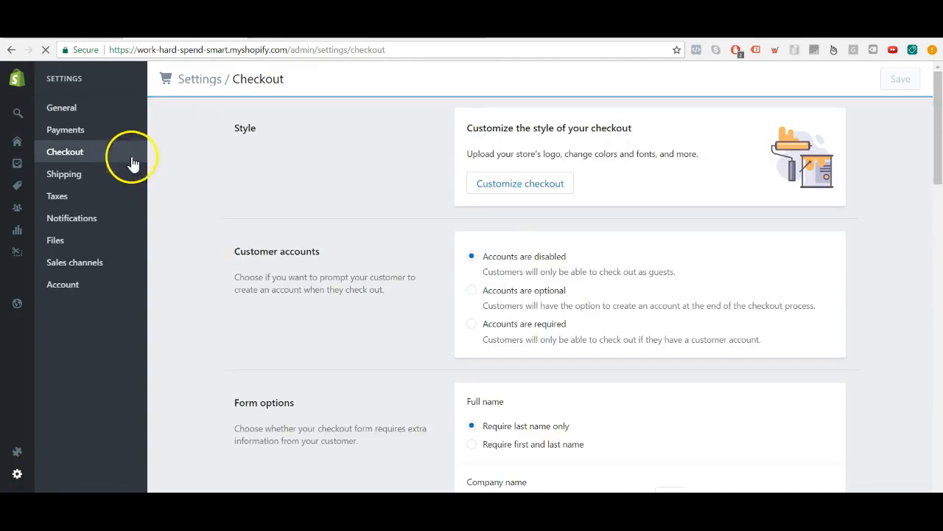
drag(940, 276, 939, 404)
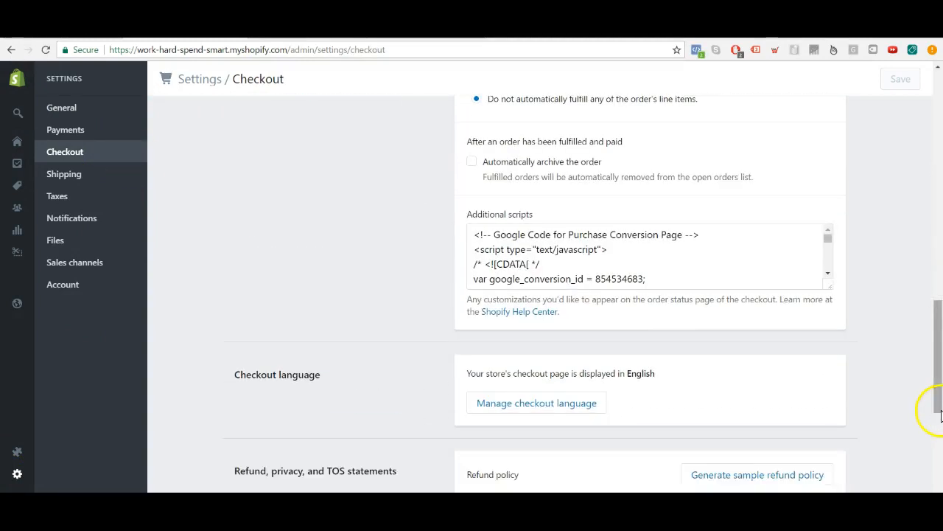
Add blank lines at the start of the Additional scripts field and paste the UET tracking code above the Google conversion code.
click(475, 234)
key(Return)
key(Return)
key(Return)
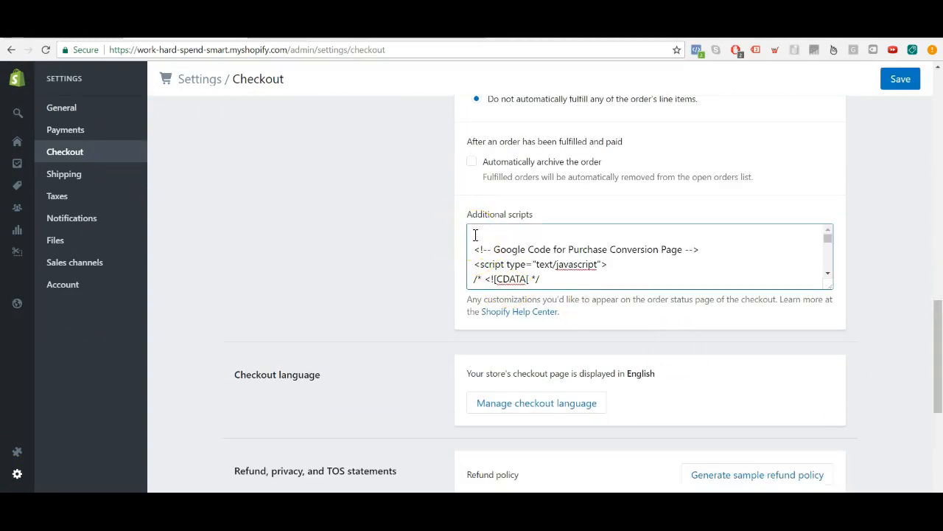
click(464, 229)
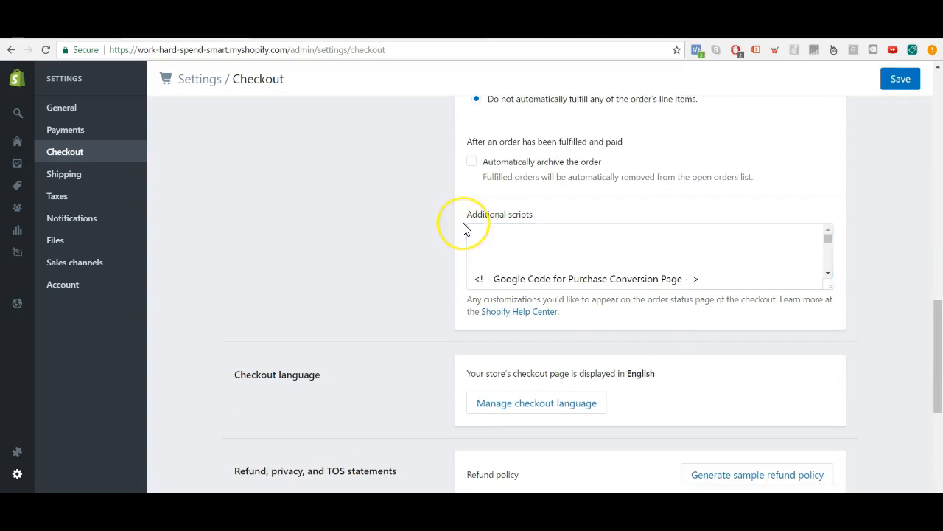
click(482, 242)
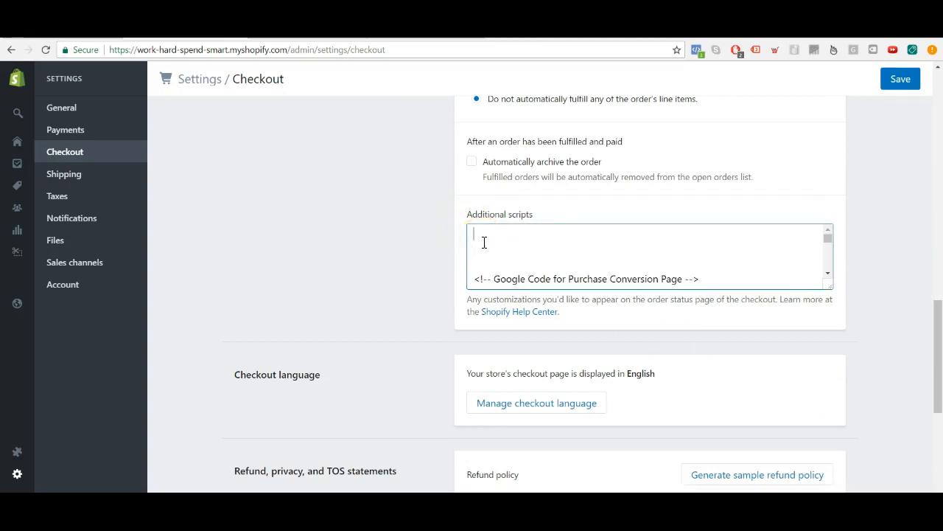
key(ctrl+v)
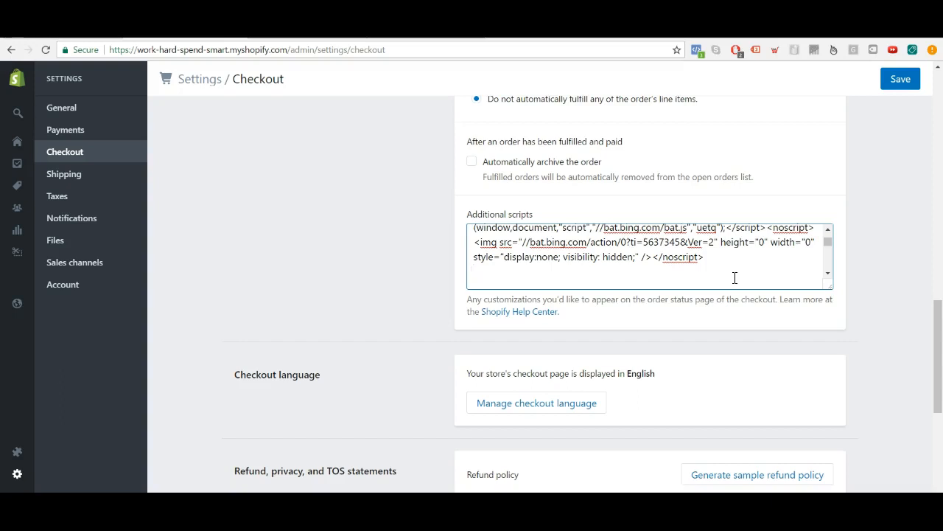
Switch to Notepad and copy the whole "Bing - Passing Sales Value" script.
click(422, 507)
right_click(326, 195)
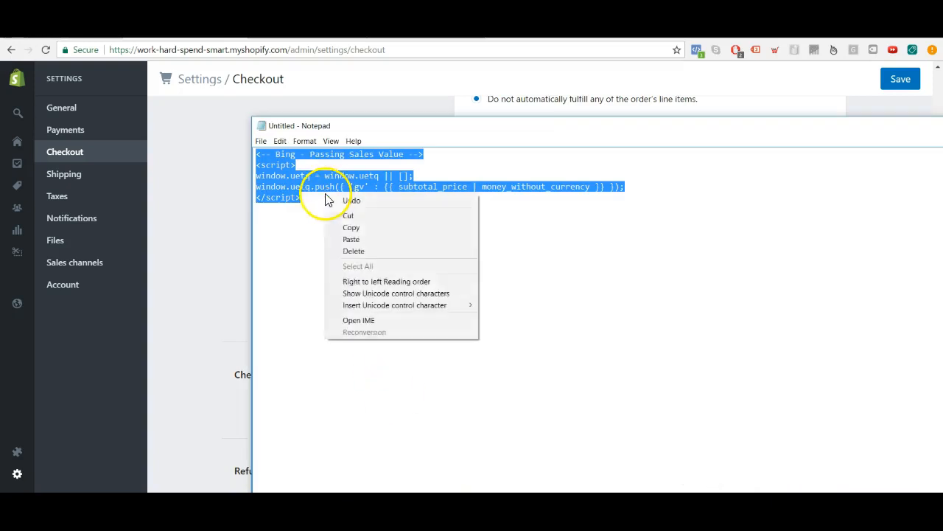
click(340, 228)
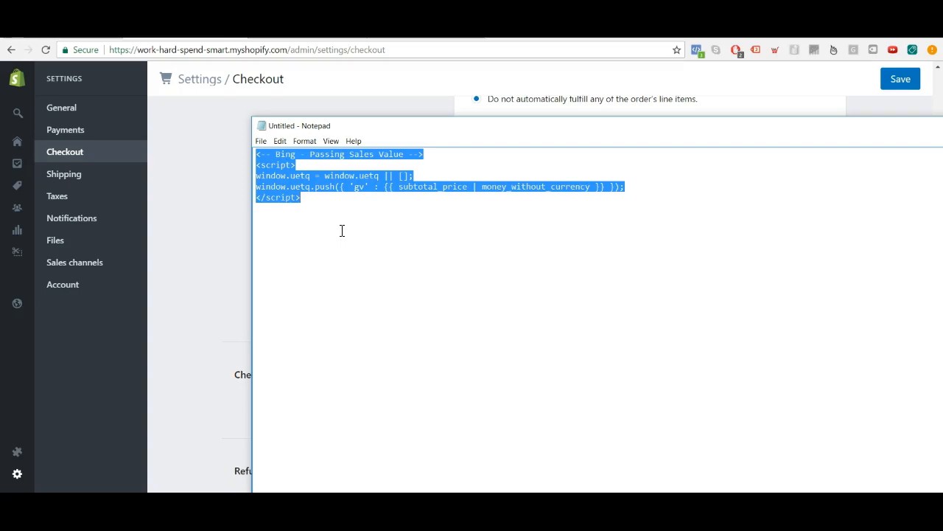
right_click(303, 177)
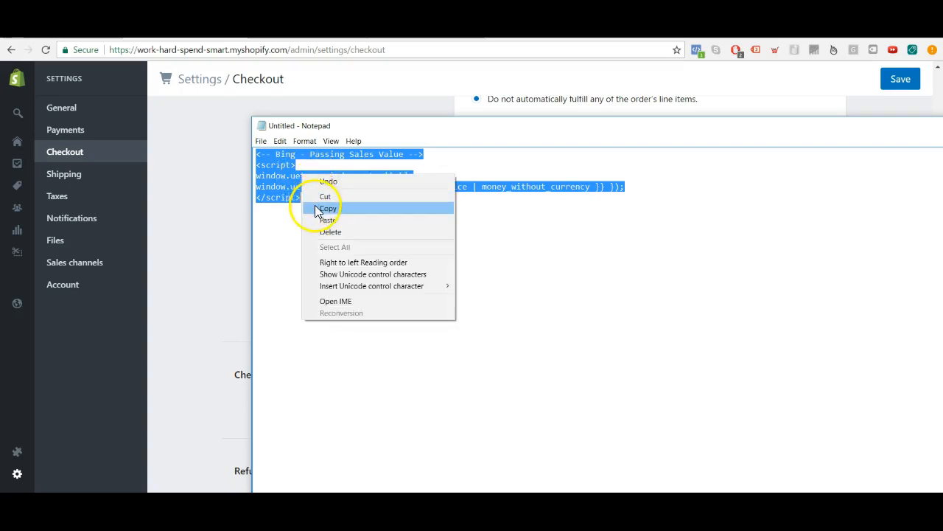
click(317, 212)
drag(312, 200, 236, 143)
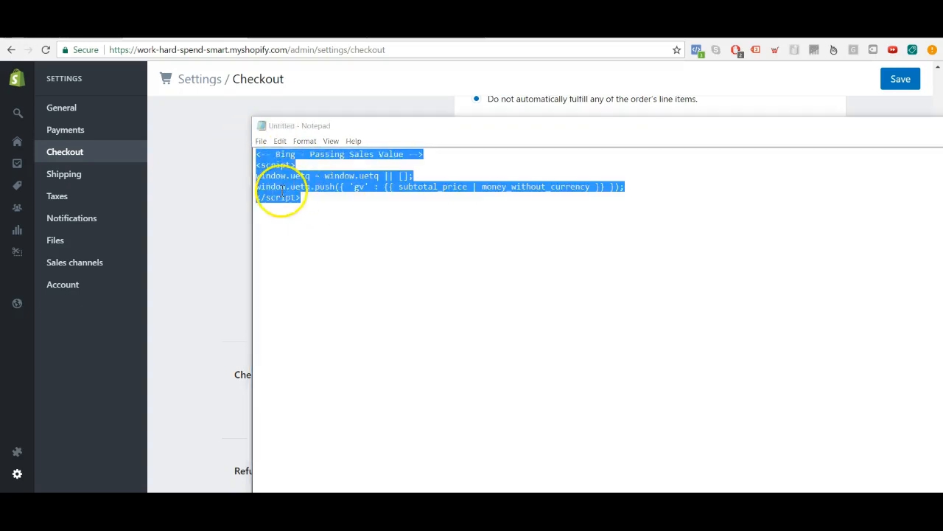
Paste the sales value script into Shopify's Additional scripts, directly below the UET tracking code.
click(213, 221)
click(582, 281)
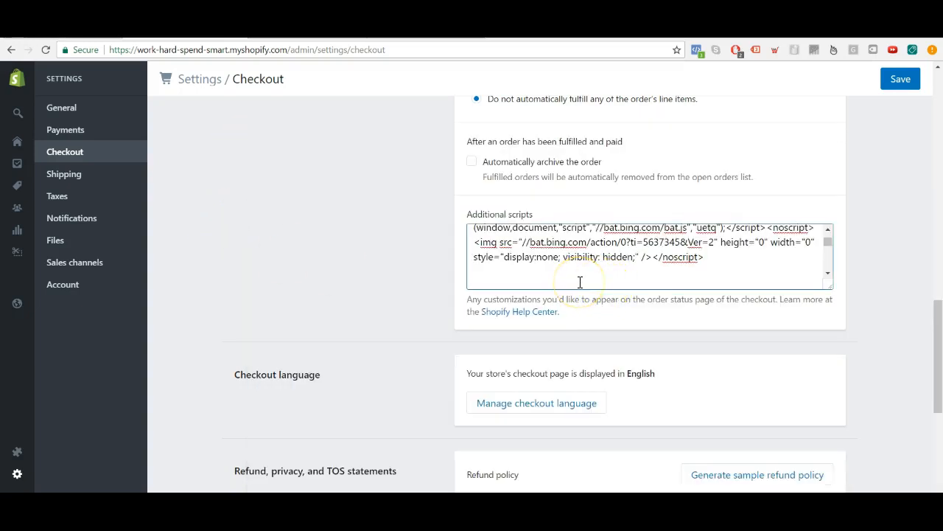
key(ctrl+v)
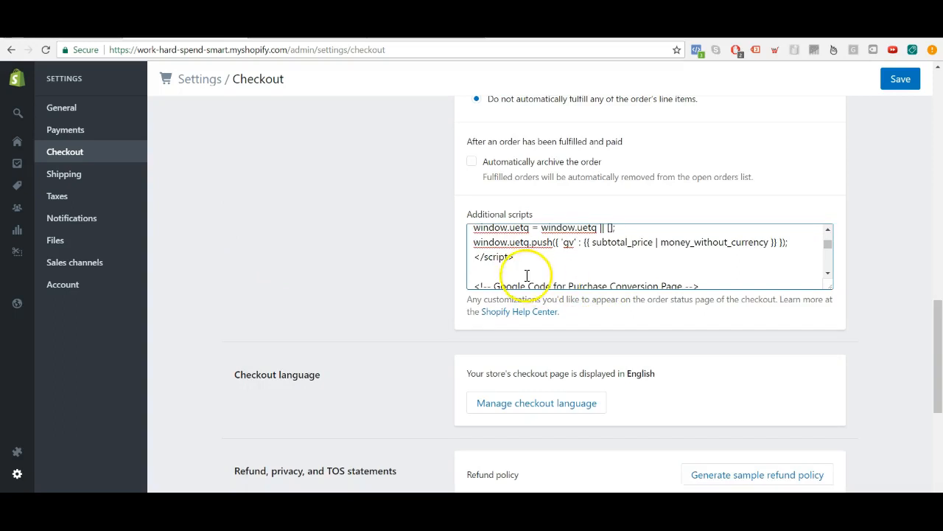
key(ctrl+a)
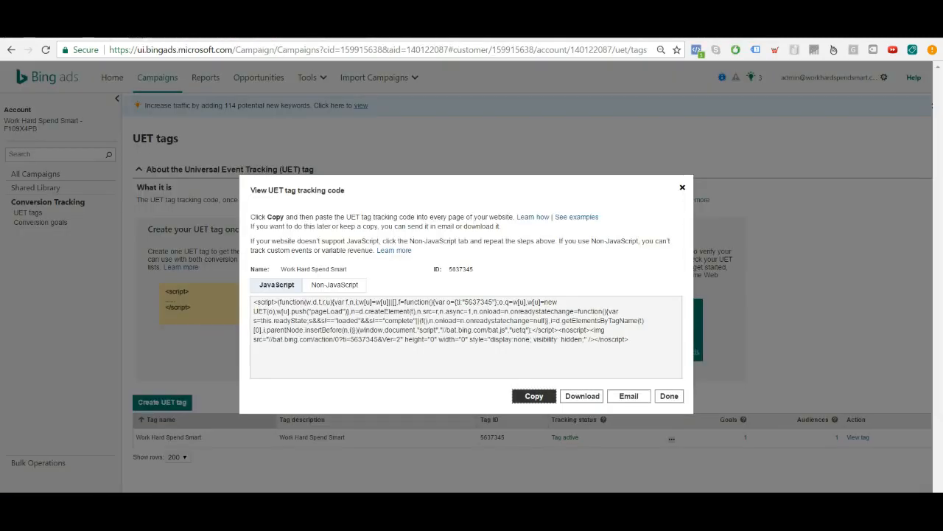
Close the UET tag's tracking code view in Bing Ads and open the Conversion goals page.
click(669, 397)
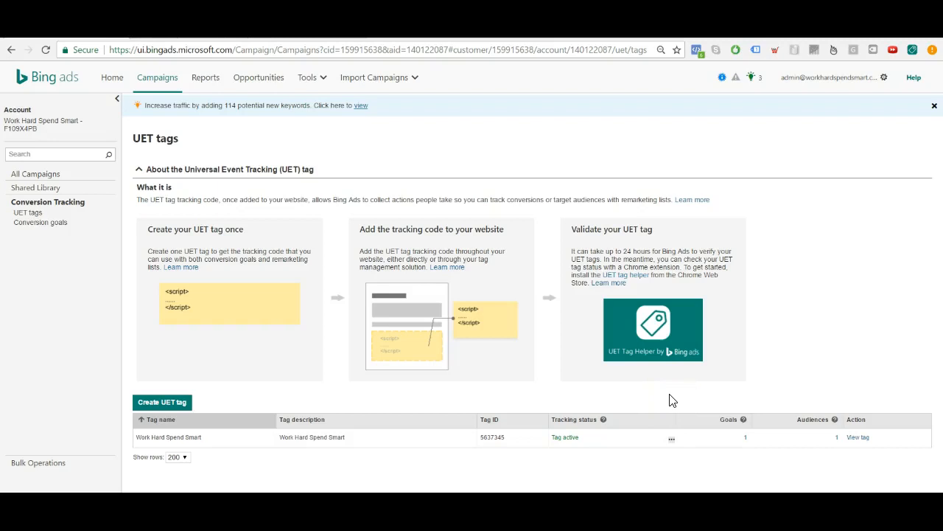
click(33, 227)
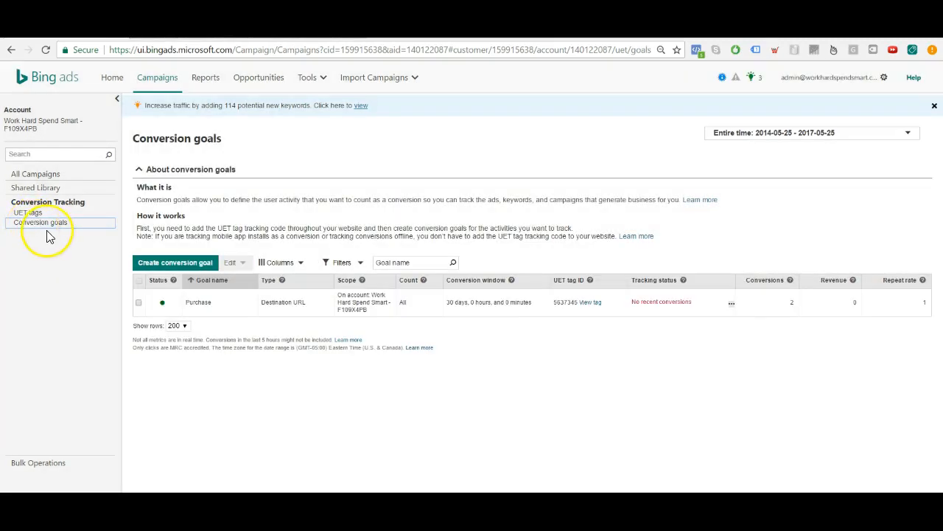
click(196, 270)
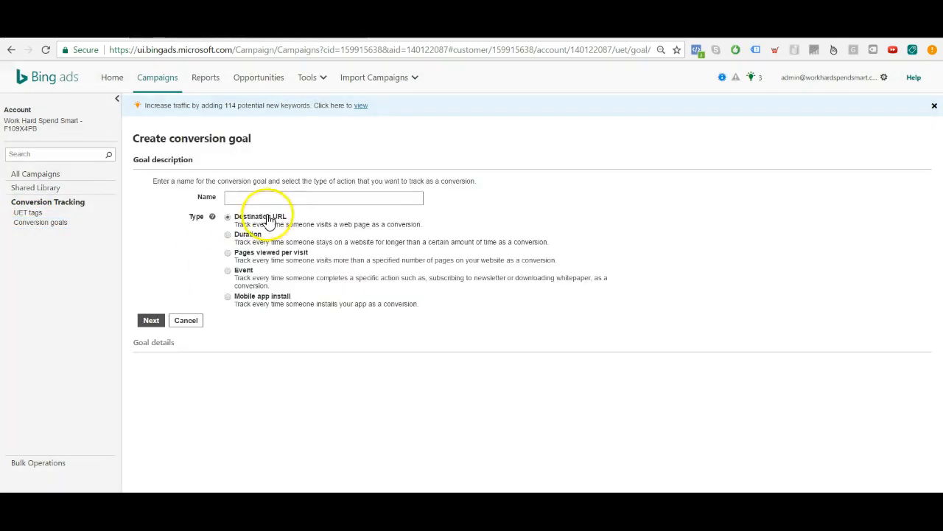
click(259, 201)
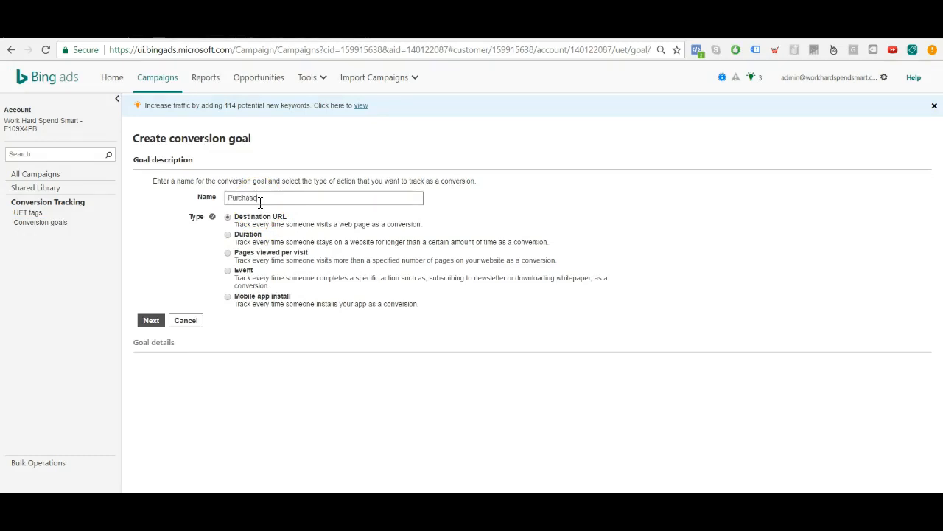
click(244, 225)
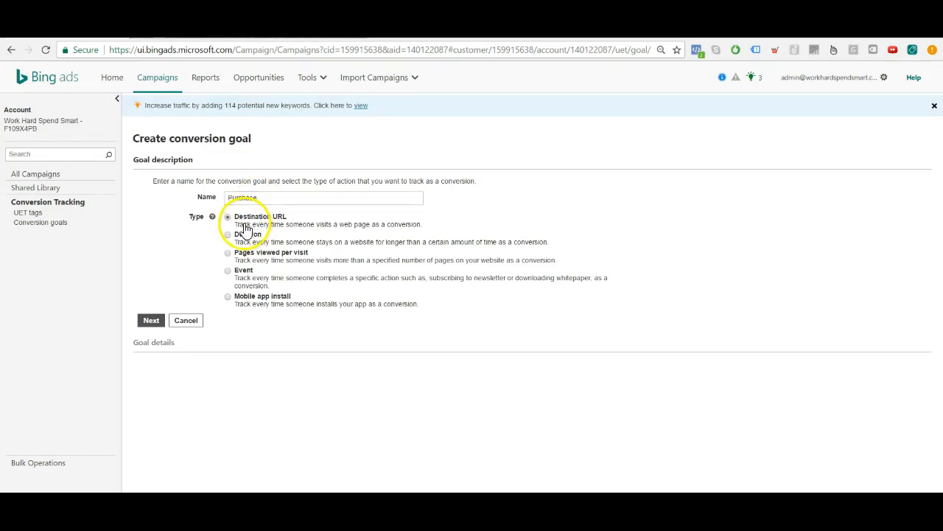
click(182, 320)
Open the existing Purchase conversion goal for editing and continue to its goal details.
click(138, 302)
click(231, 263)
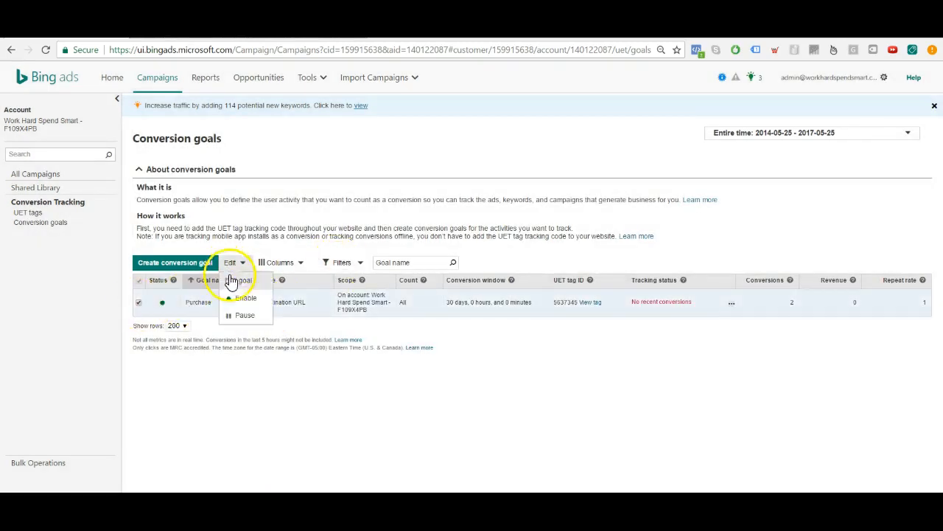
click(233, 281)
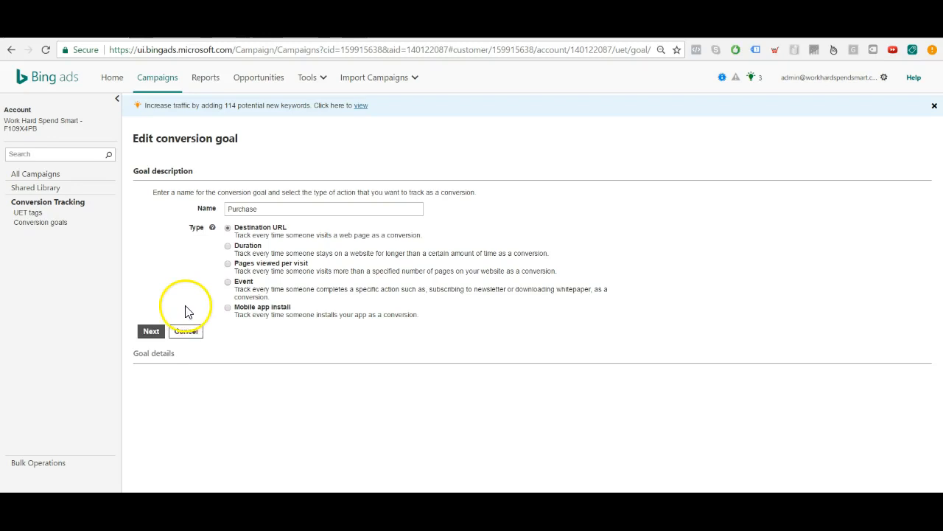
click(151, 331)
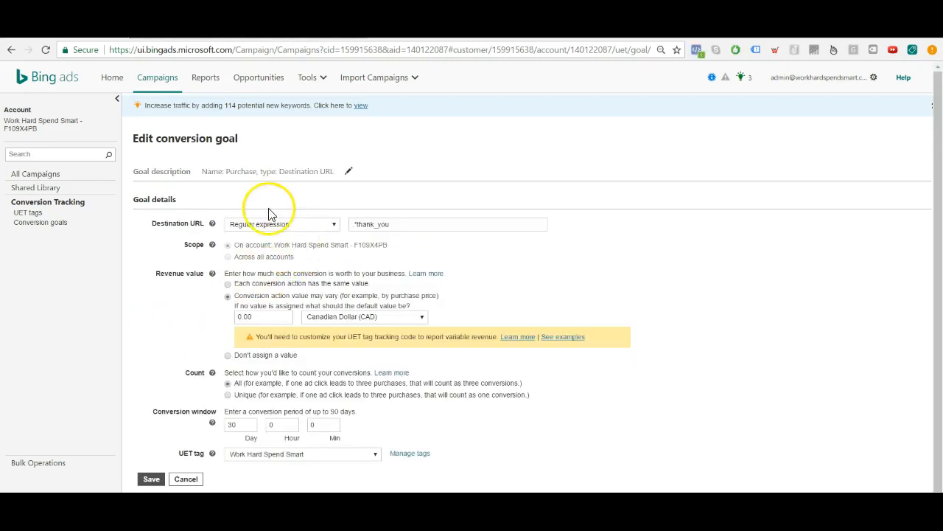
Look through the Destination URL match types and set the revenue value option to "Conversion action value may vary".
double_click(178, 224)
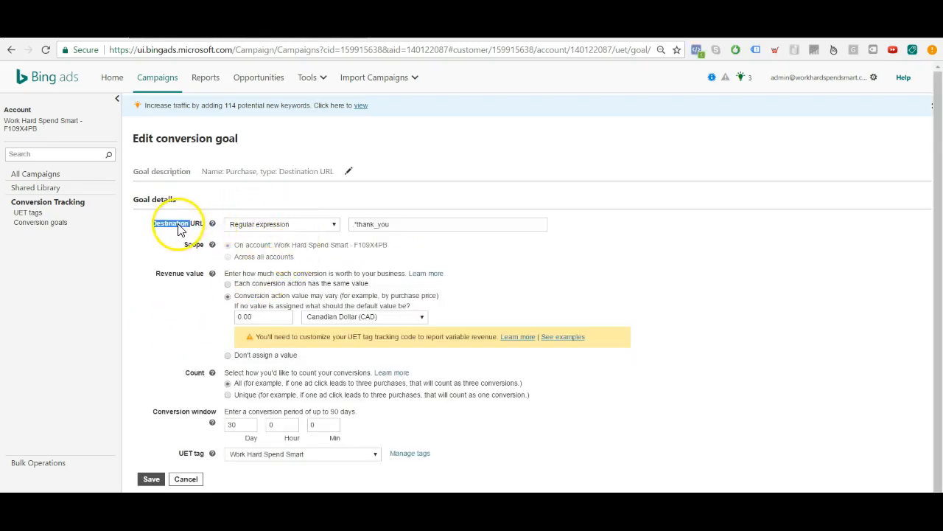
click(270, 224)
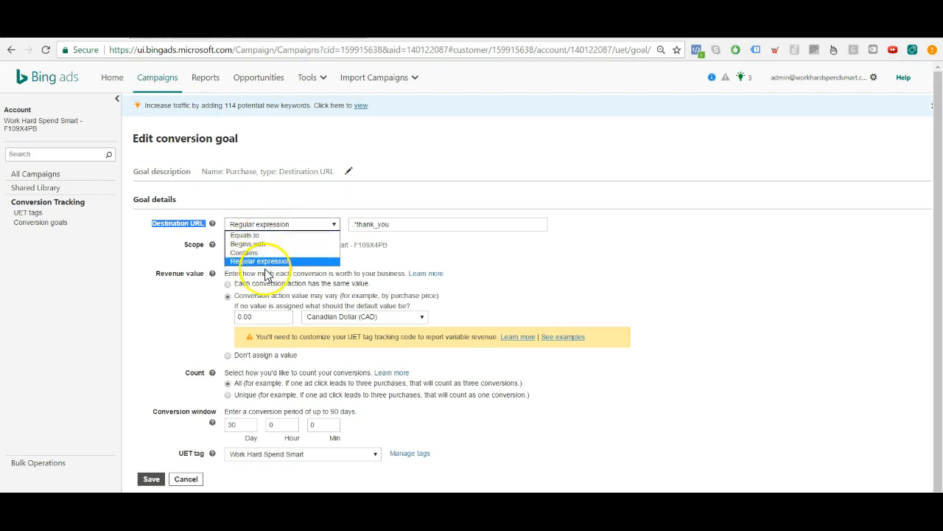
click(288, 286)
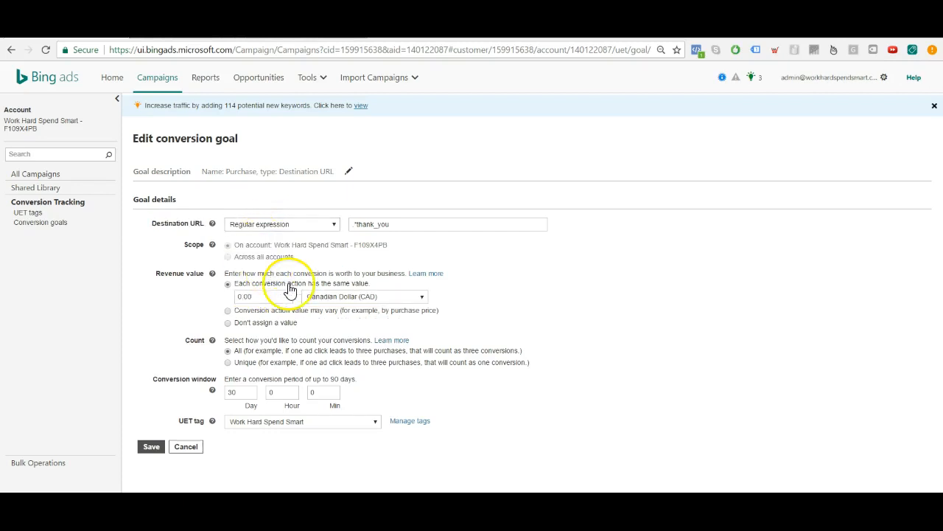
click(228, 310)
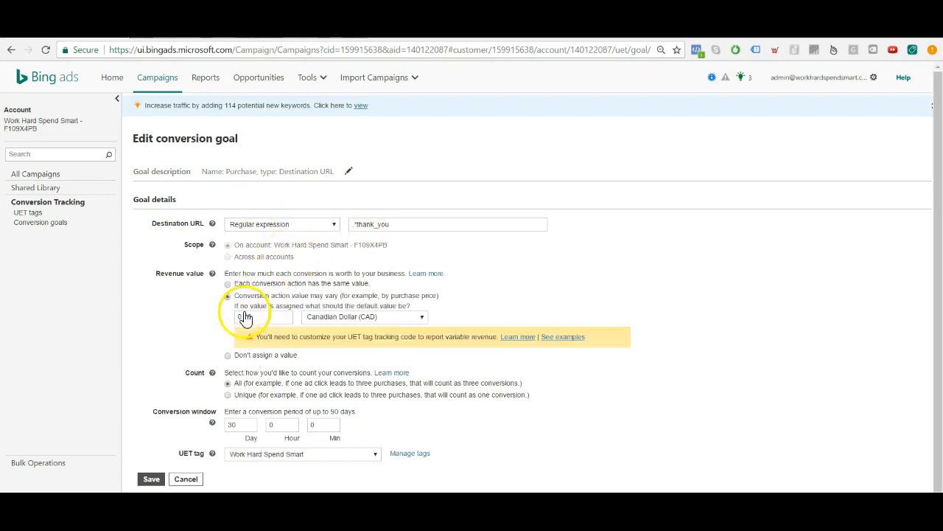
Examine the regular expression in the Purchase goal's Destination URL setting.
click(352, 226)
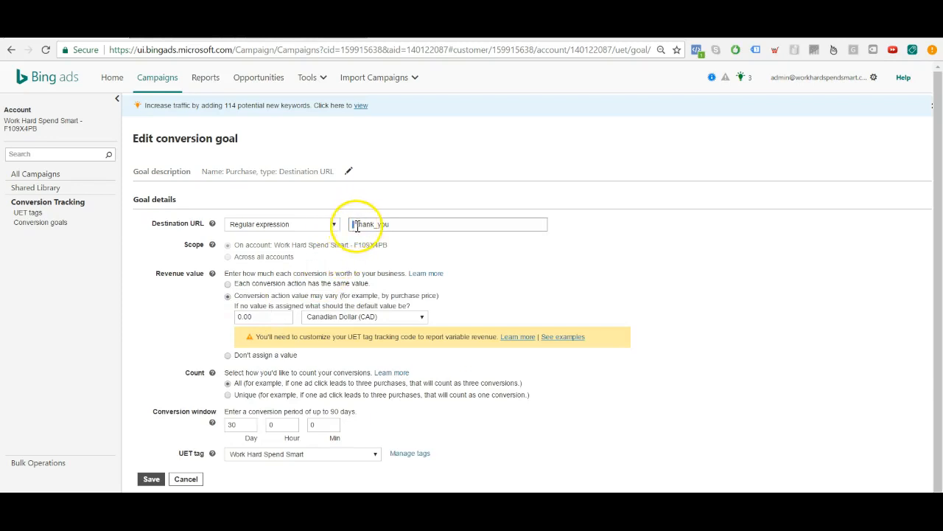
text(*)
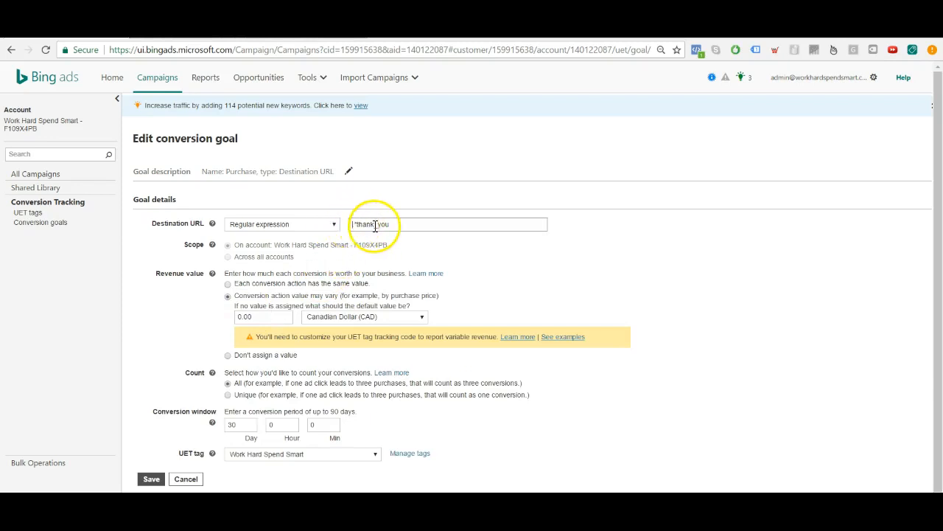
double_click(402, 226)
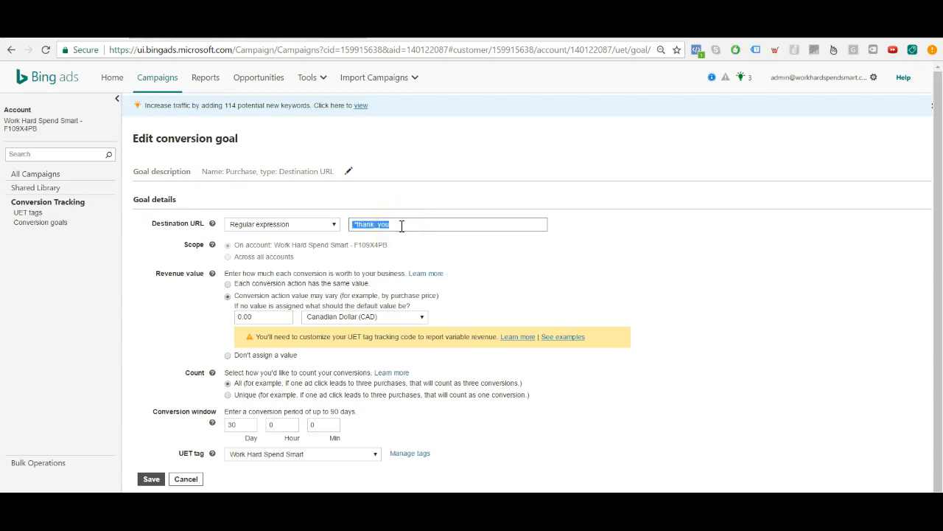
click(423, 239)
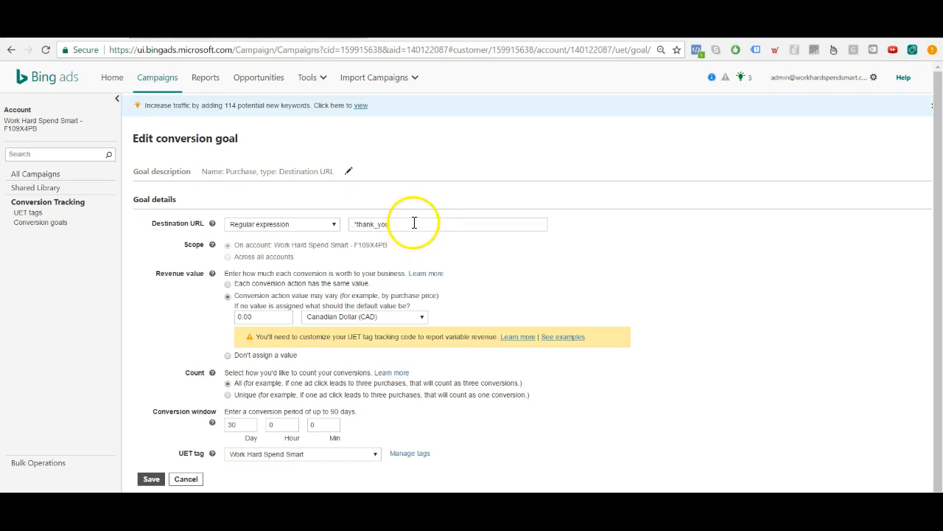
drag(416, 224, 335, 223)
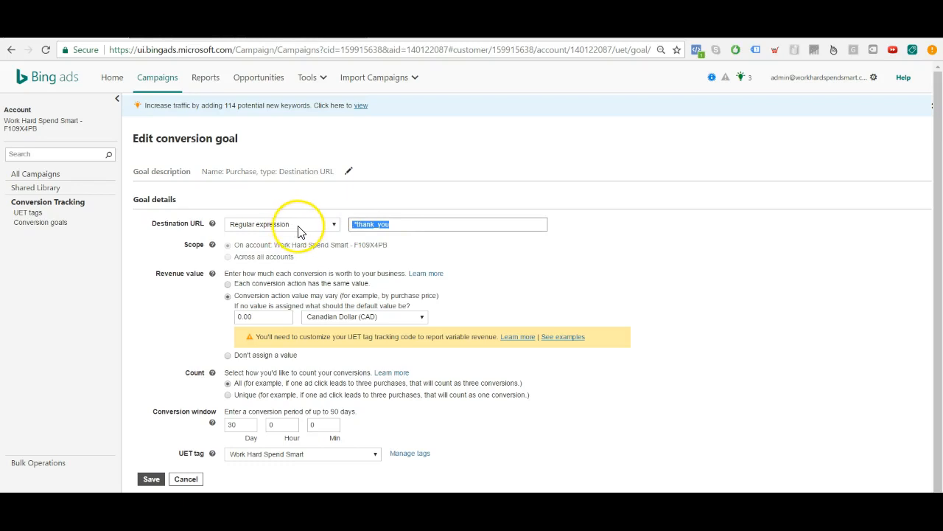
click(416, 222)
key(ctrl+a)
click(415, 226)
click(360, 222)
drag(358, 225, 391, 232)
click(395, 241)
double_click(371, 220)
triple_click(371, 221)
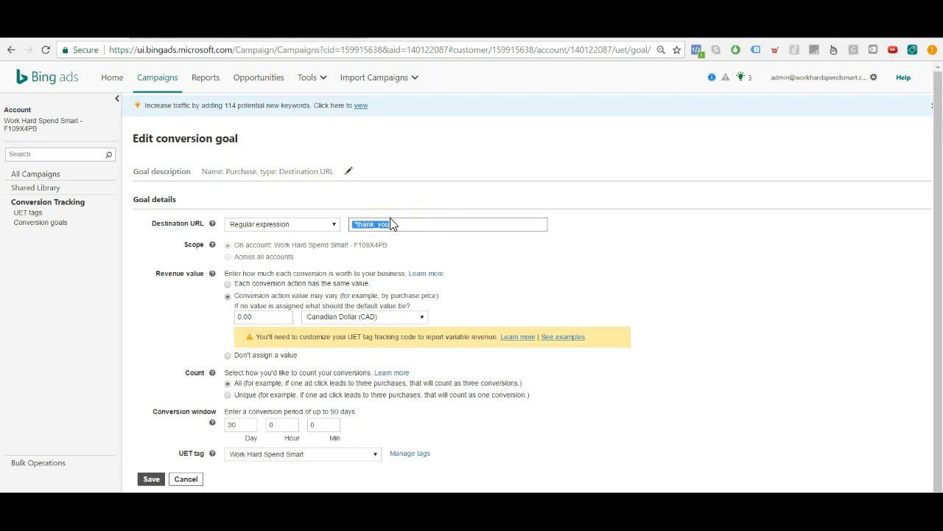
Review the goal's scope, revenue value and conversion window, and select Work Hard Spend Smart as its UET tag.
drag(451, 259, 326, 250)
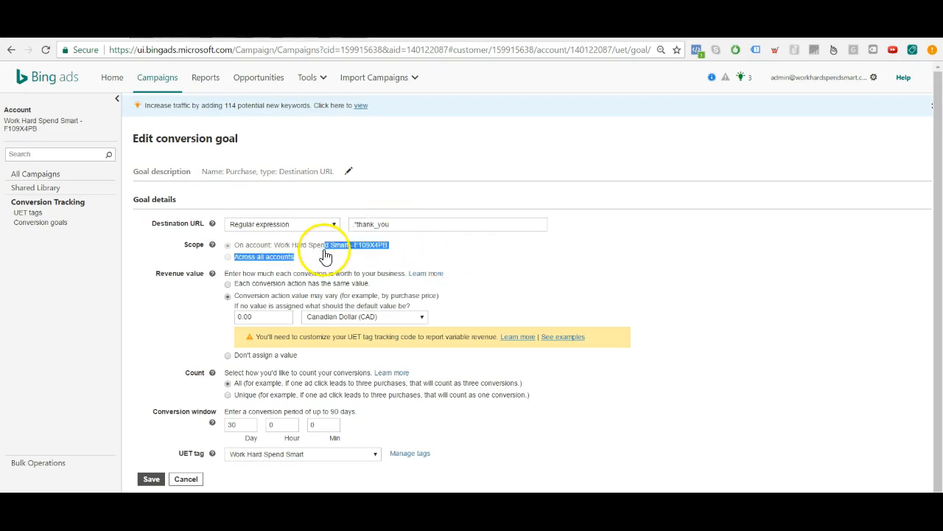
triple_click(174, 273)
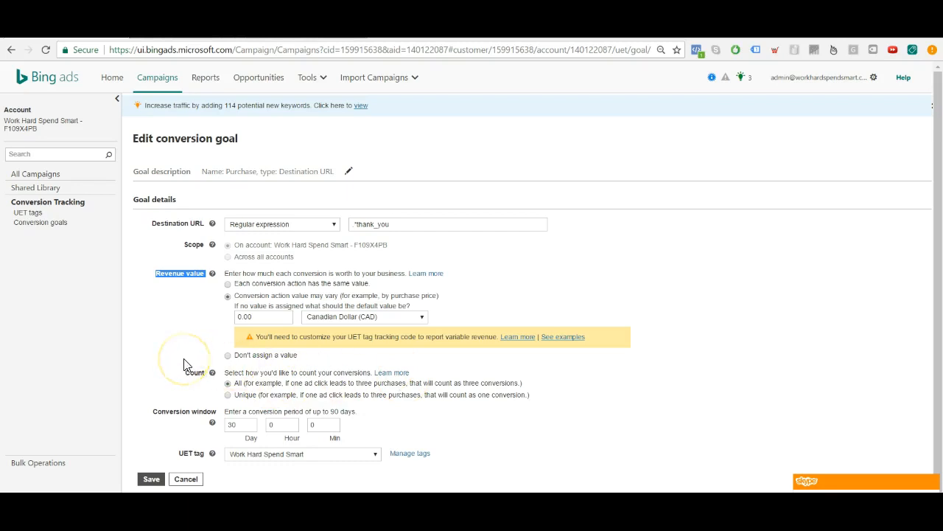
scroll(185, 365, down, 1)
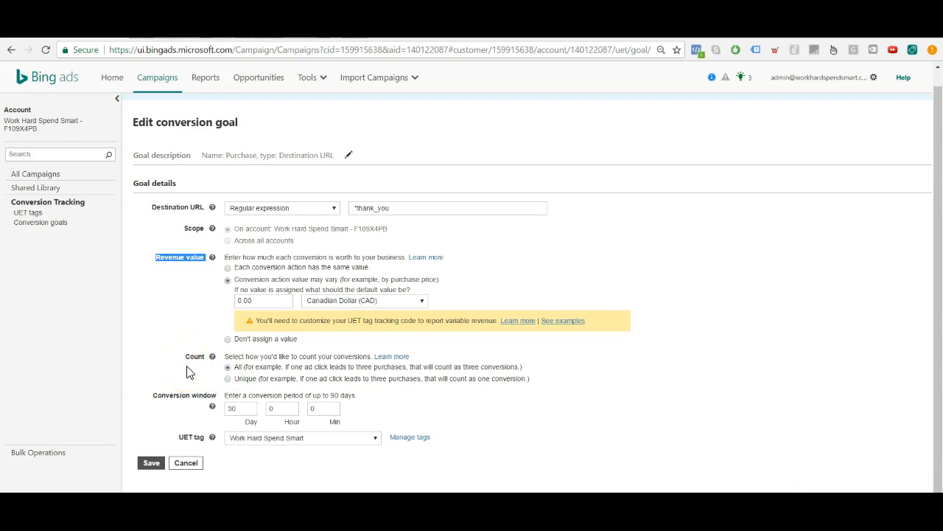
double_click(232, 407)
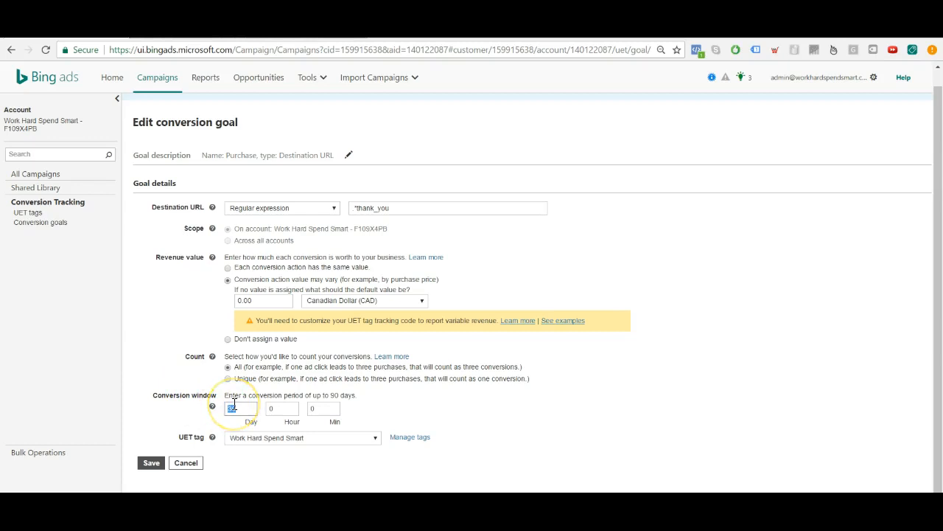
click(258, 448)
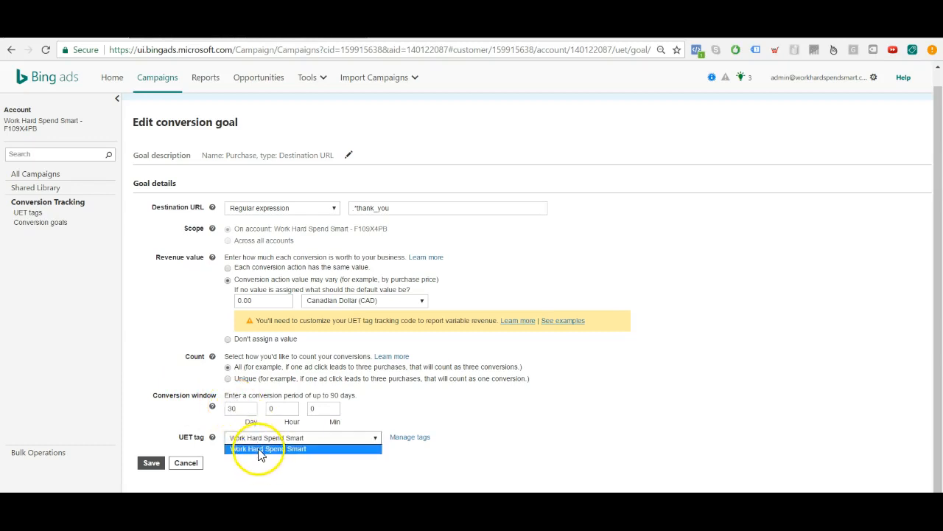
click(255, 452)
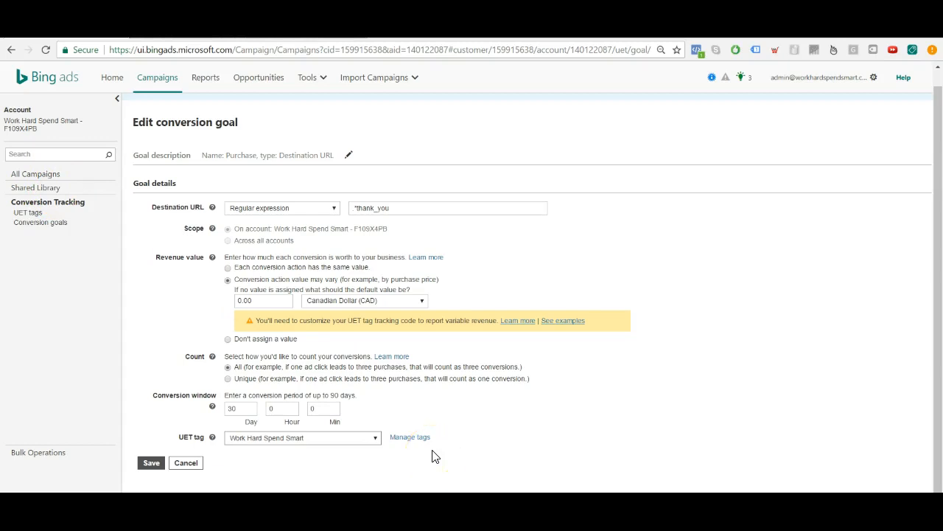
Open the shared library's audiences and start creating a new remarketing list.
click(56, 190)
click(174, 213)
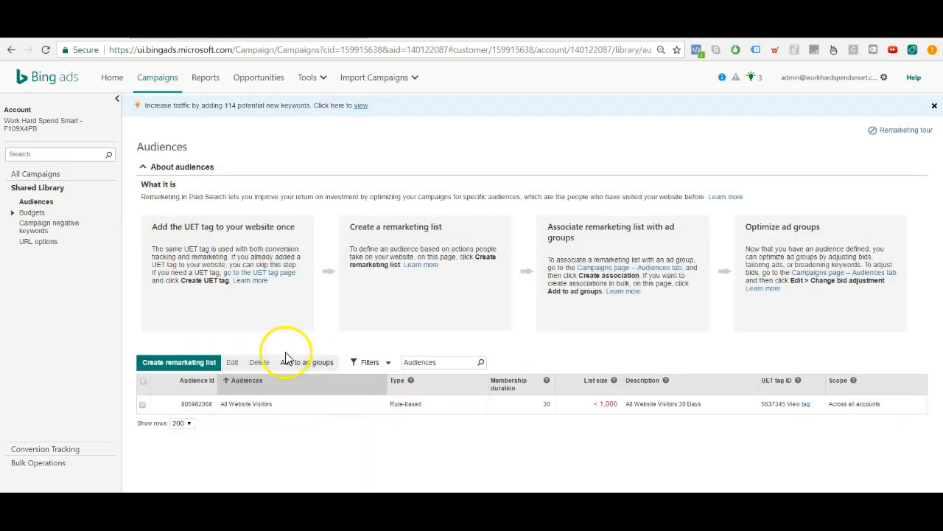
click(179, 363)
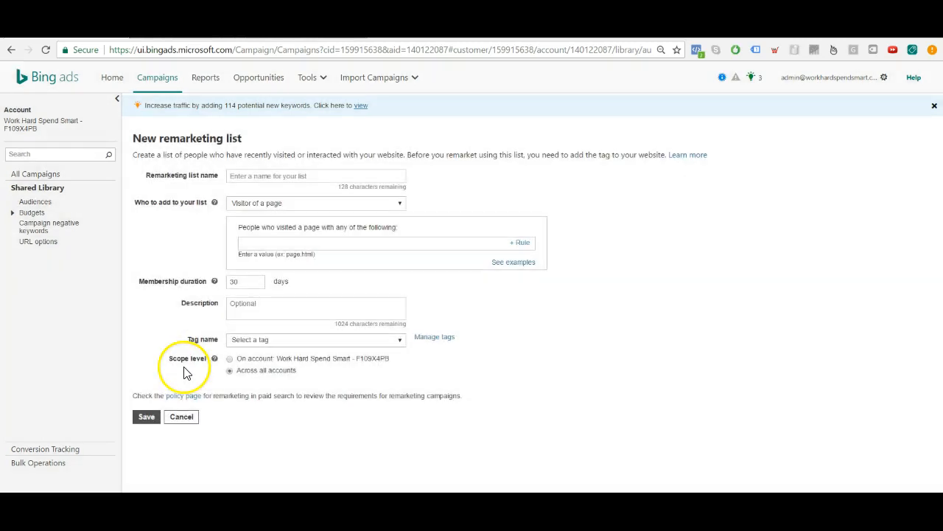
Look through the options for who to add to the remarketing list, trying Custom events and returning to Visitor of a page.
click(288, 242)
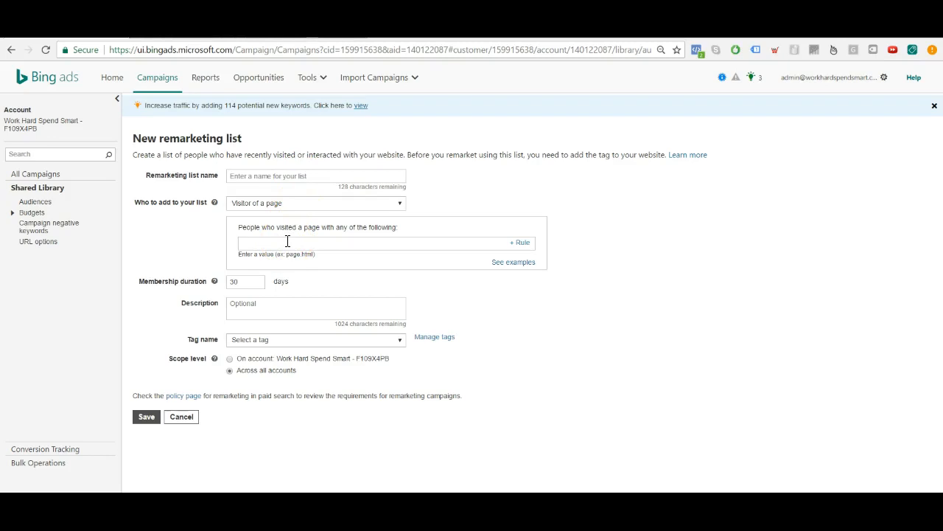
click(264, 203)
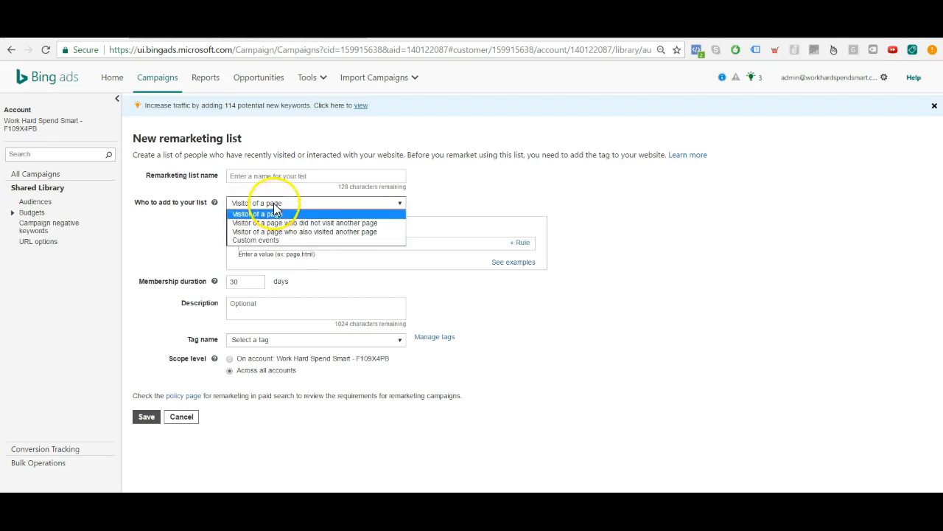
click(281, 241)
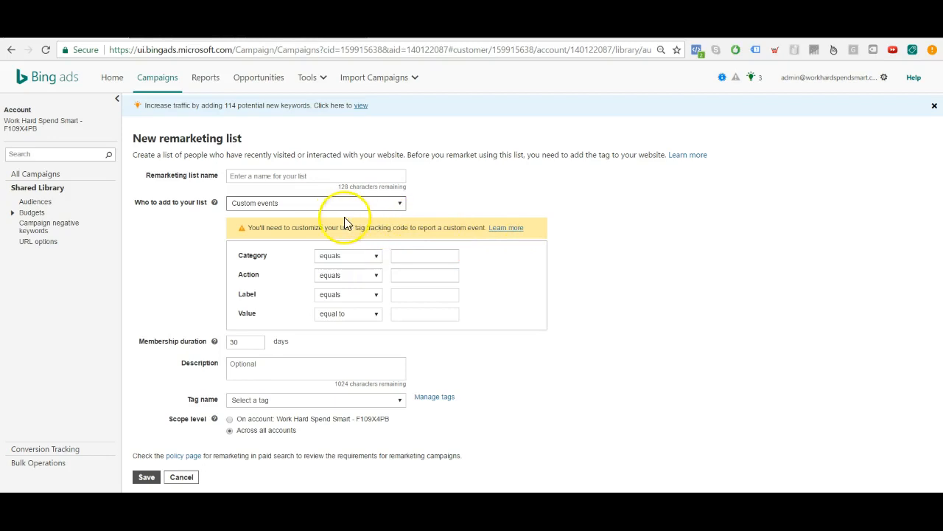
click(400, 204)
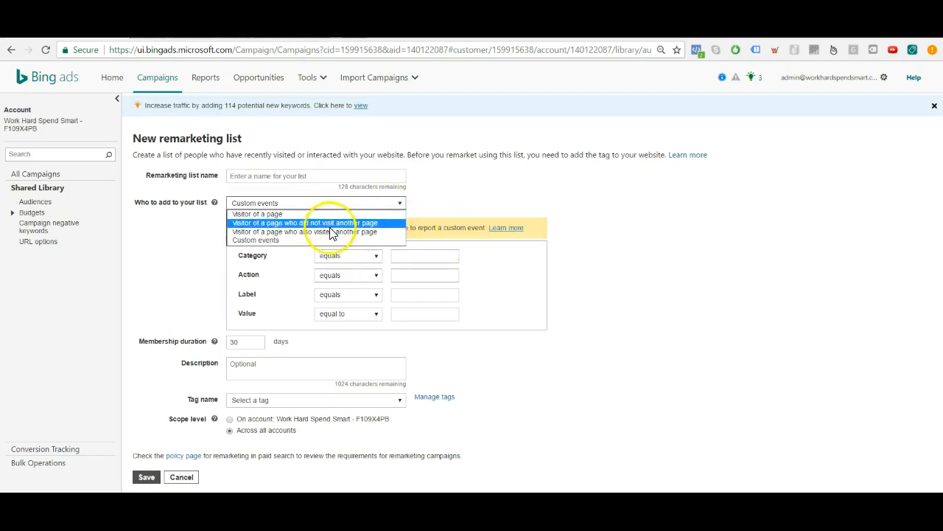
click(302, 213)
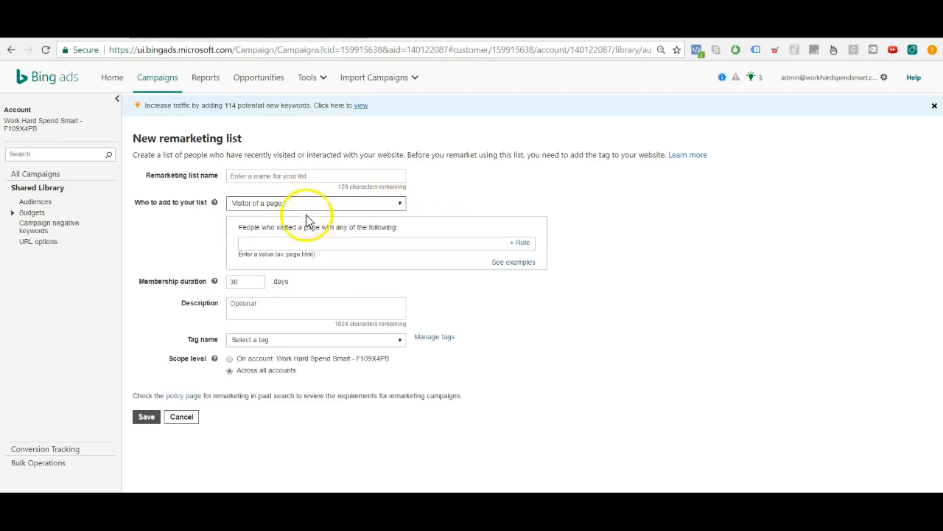
Examine the visited-page rule for the remarketing list and cancel the list without saving.
click(309, 238)
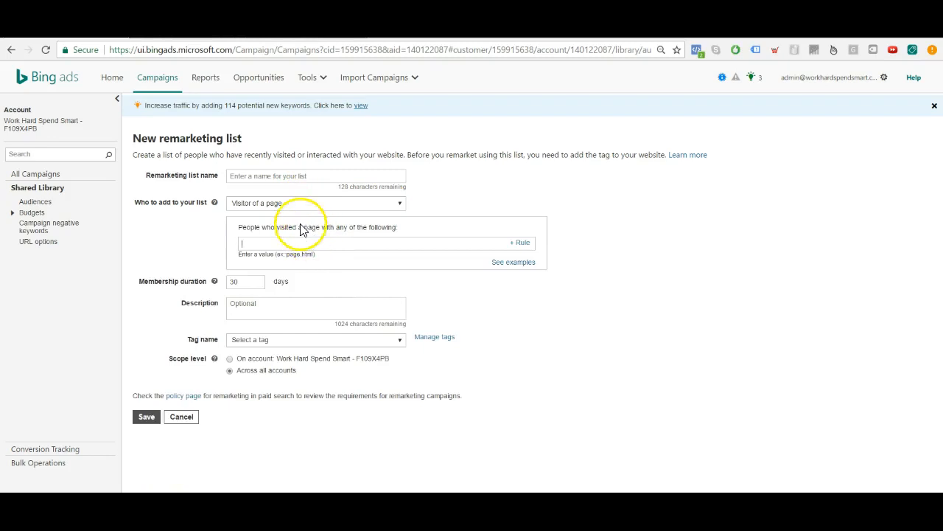
click(347, 228)
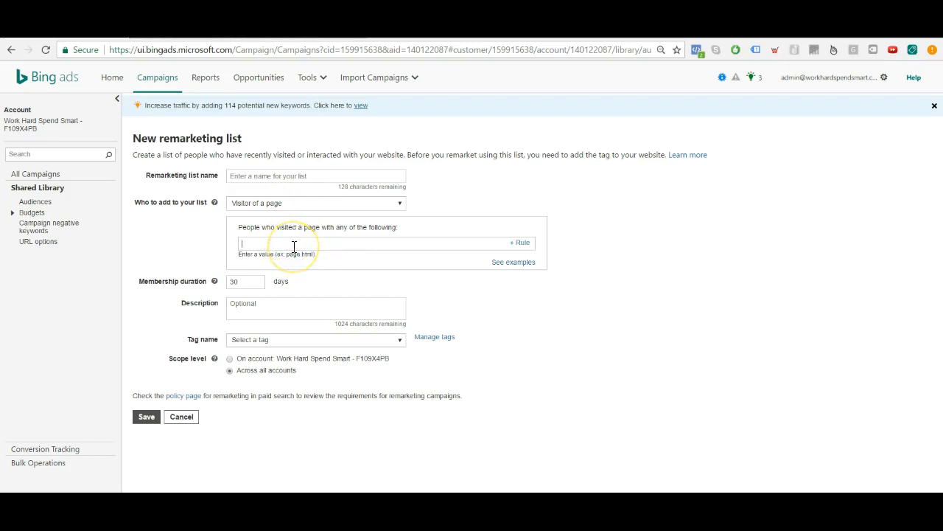
key(BackSpace)
click(181, 415)
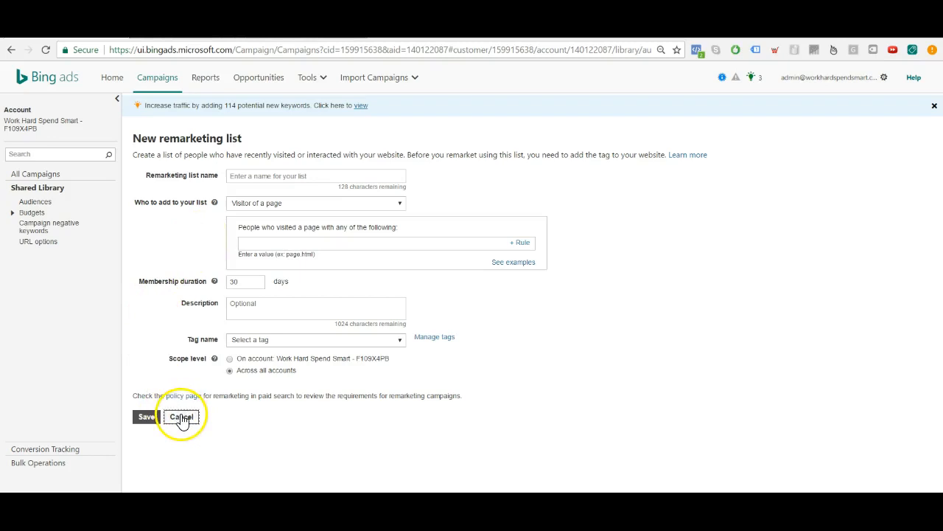